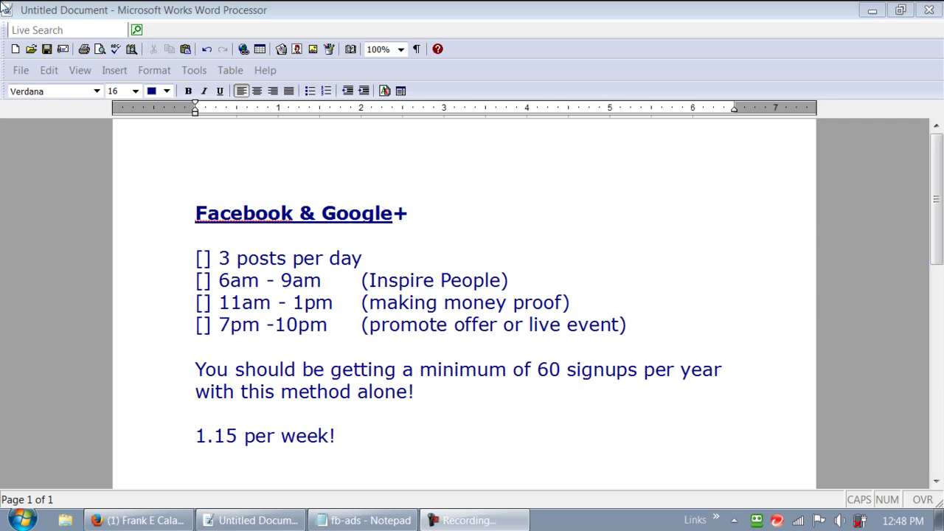
pyautogui.click(195, 280)
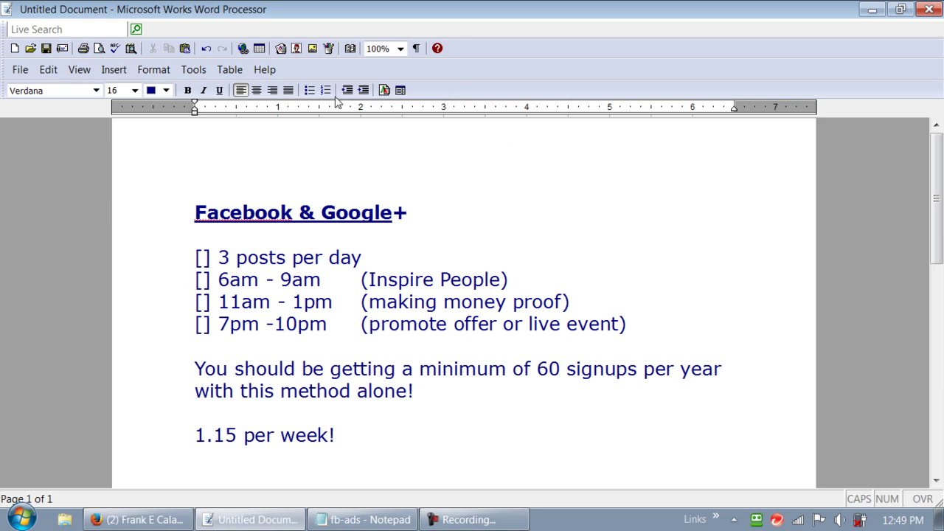
pyautogui.click(109, 521)
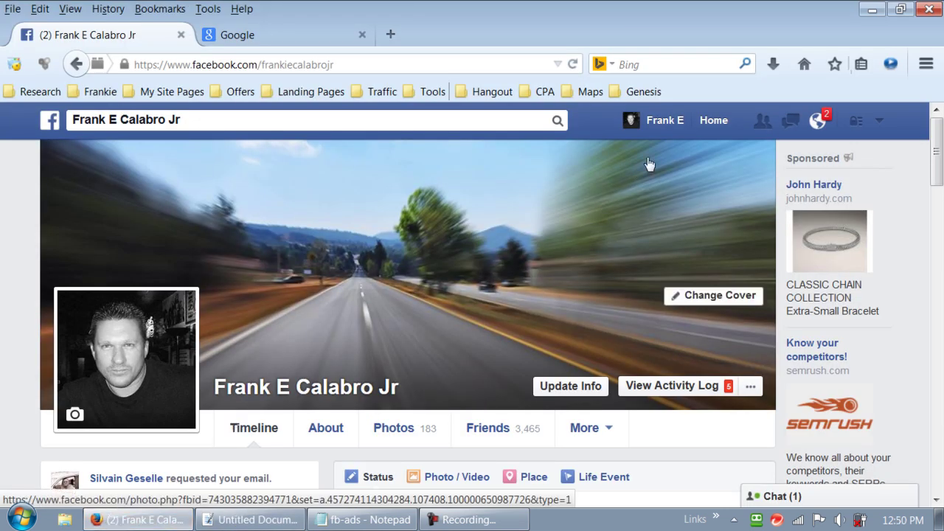
pyautogui.click(709, 130)
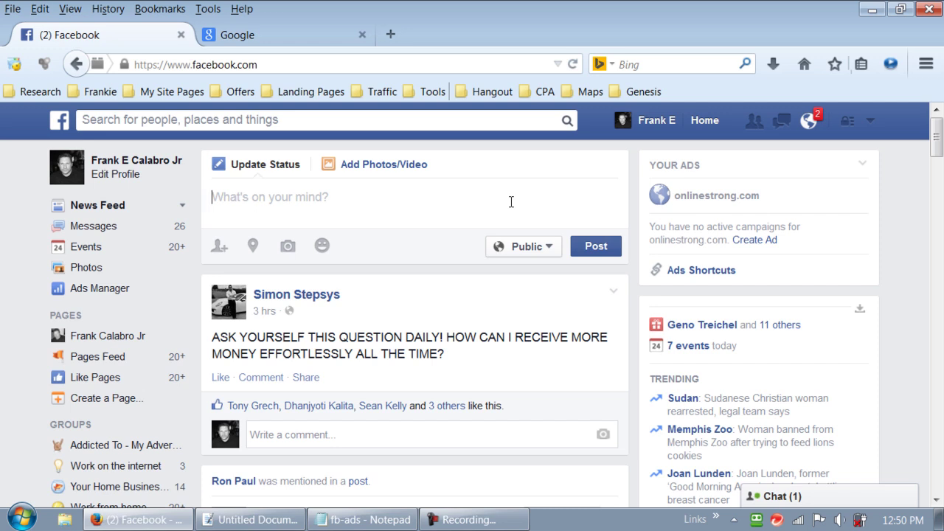
pyautogui.write('Ha')
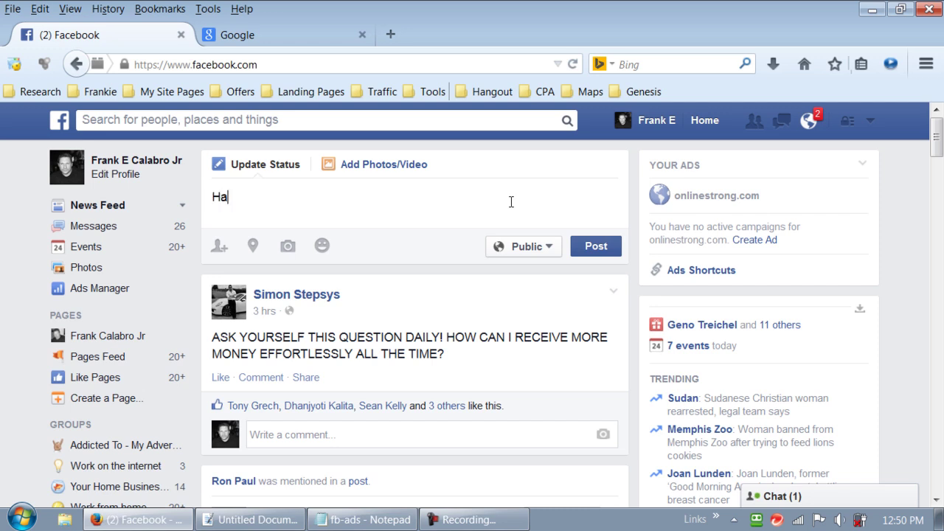
pyautogui.write('ppy ')
pyautogui.write('Tues')
pyautogui.write('day')
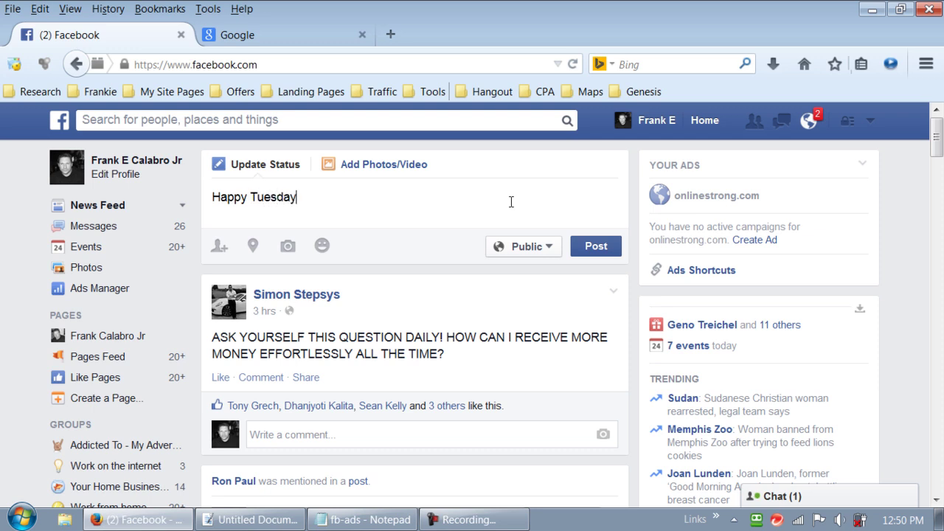
pyautogui.write(' Rock')
pyautogui.write(' Stars')
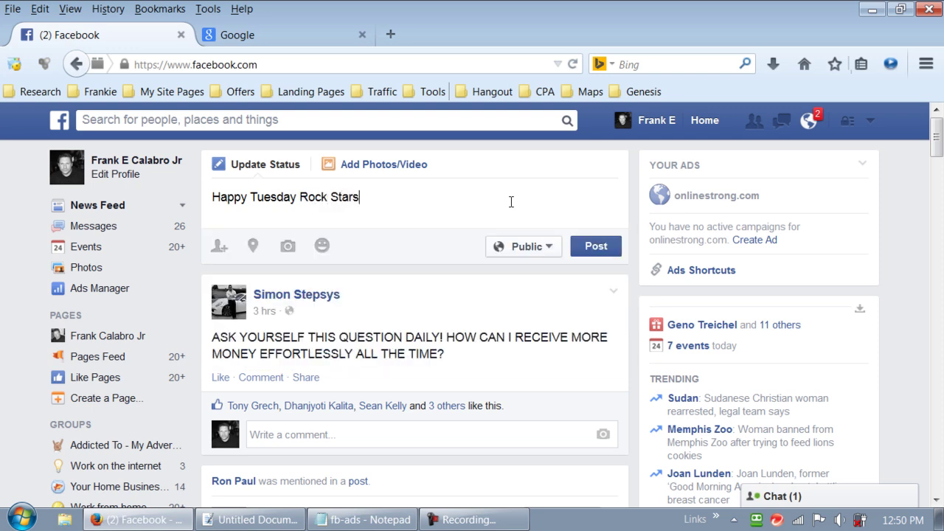
pyautogui.write('! ')
pyautogui.write('www')
pyautogui.write('.')
pyautogui.write('G')
pyautogui.write('oogle')
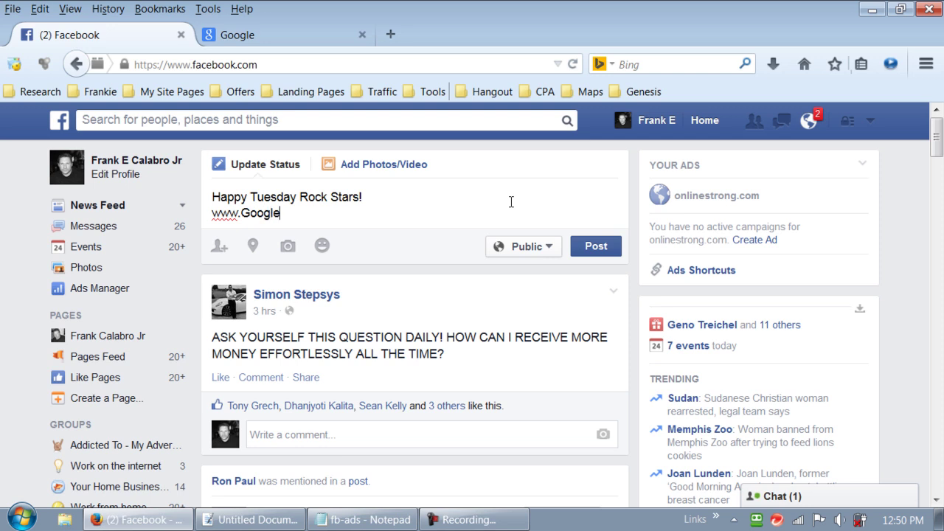
pyautogui.write('Stron')
pyautogui.write('g')
pyautogui.write('.com')
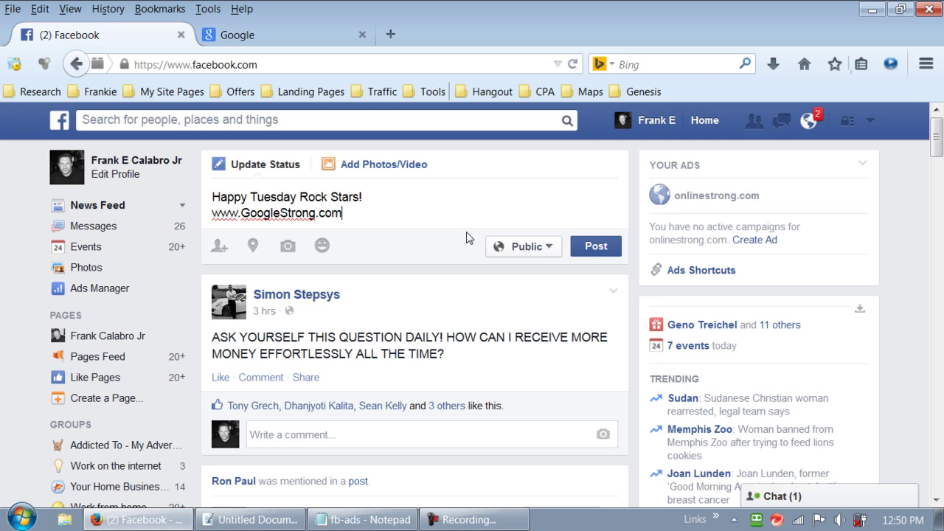
# Attach the 'average' quote image and publish the status.
pyautogui.click(291, 246)
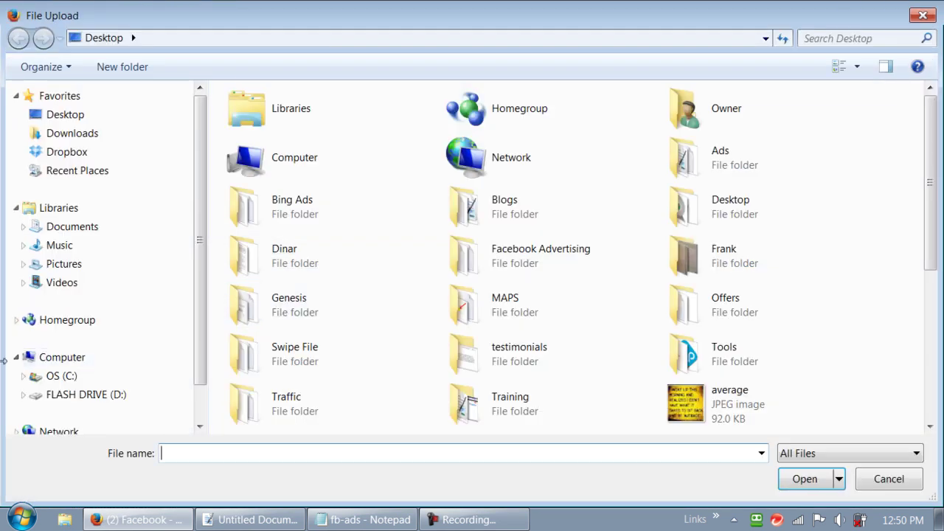
pyautogui.doubleClick(684, 410)
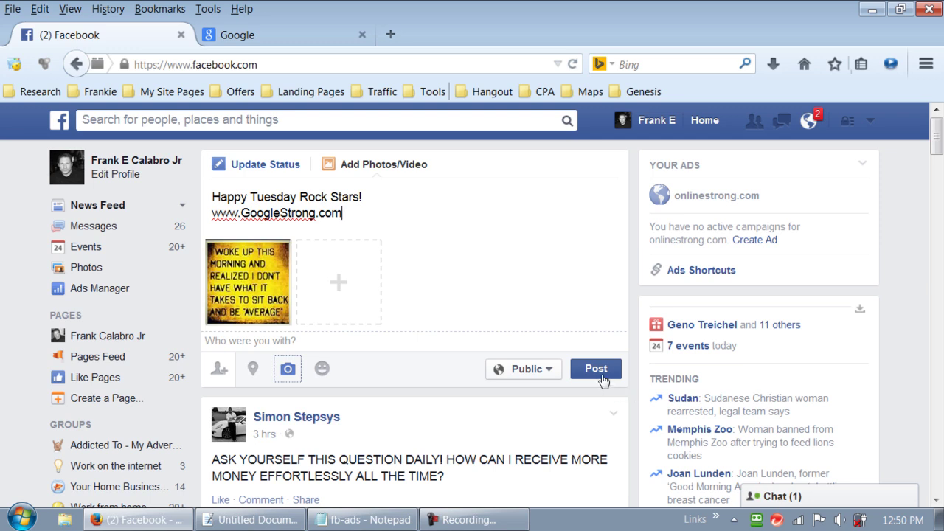
pyautogui.click(602, 379)
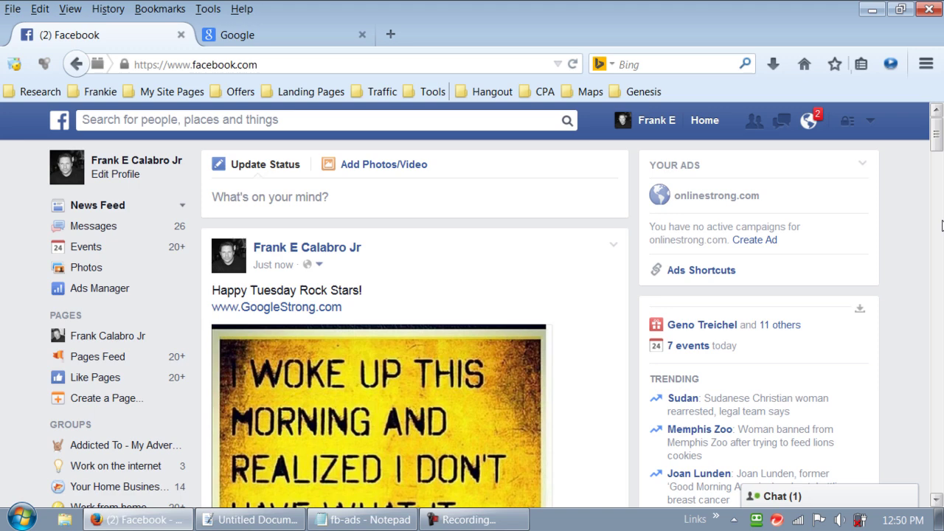
# Select the published post's greeting and link text.
pyautogui.moveTo(939, 141); pyautogui.dragTo(940, 153)
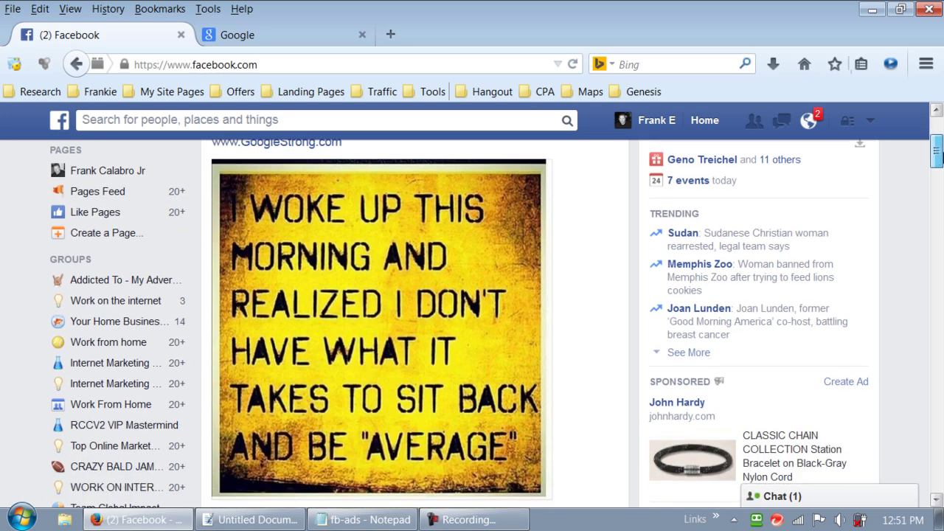
pyautogui.moveTo(937, 151); pyautogui.dragTo(937, 134)
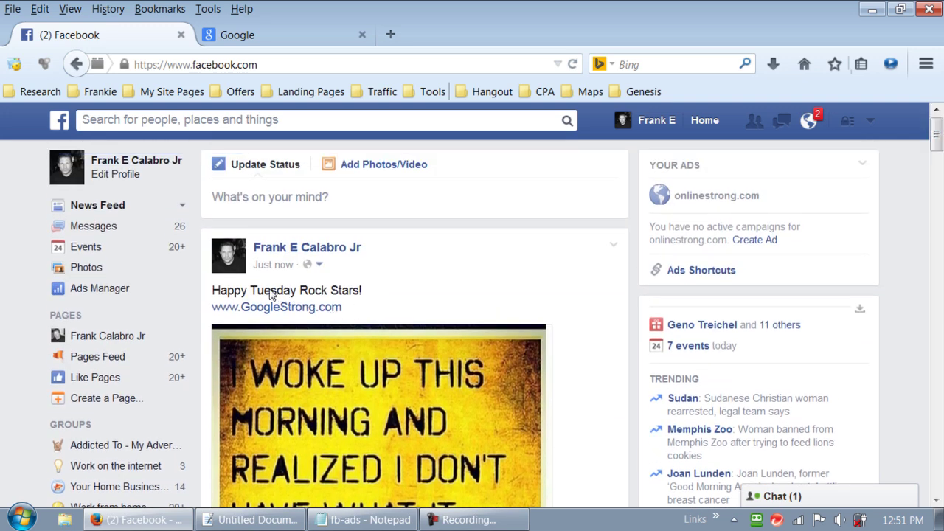
pyautogui.moveTo(342, 308); pyautogui.dragTo(233, 289)
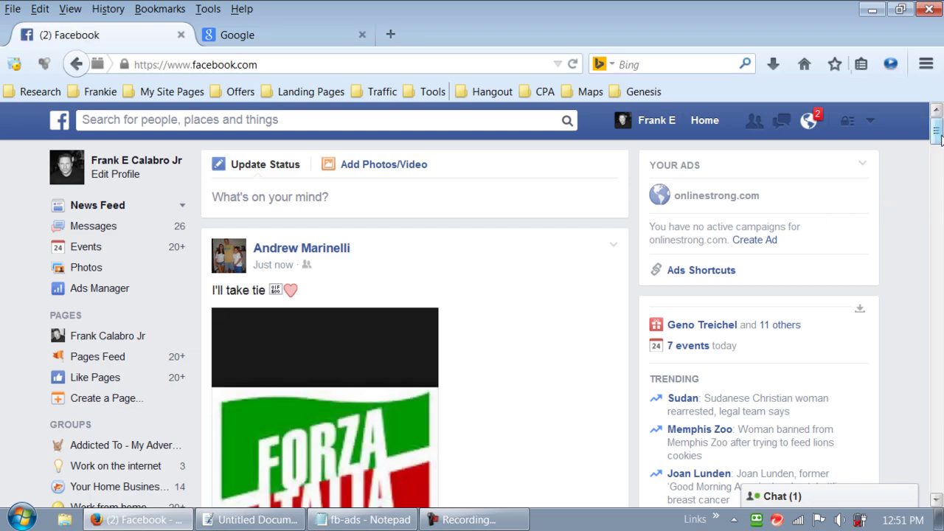
pyautogui.moveTo(941, 138); pyautogui.dragTo(938, 220)
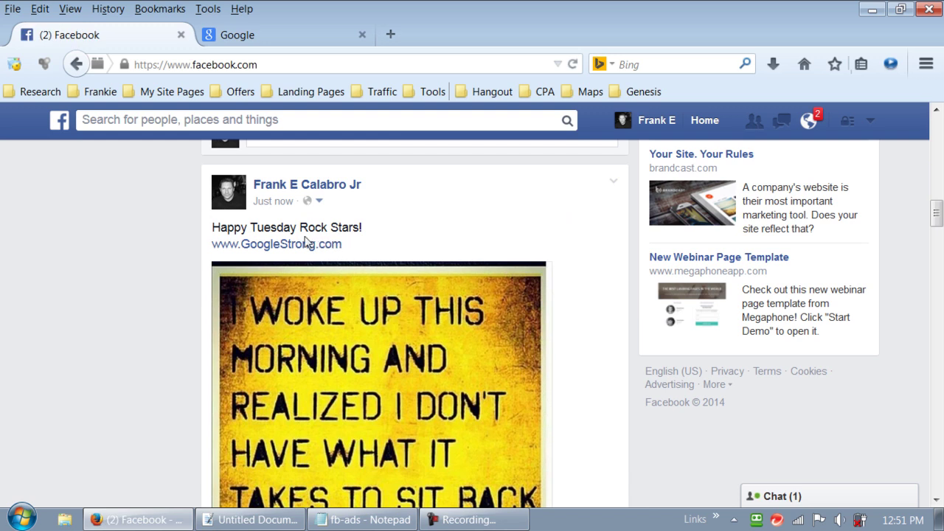
pyautogui.moveTo(306, 242); pyautogui.dragTo(252, 228)
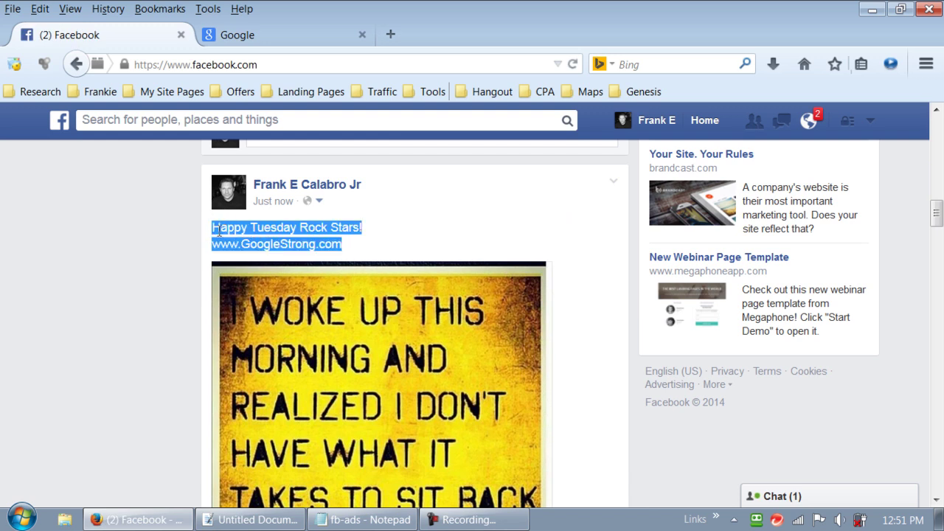
# Copy the selected greeting and link, then switch to the business page.
pyautogui.rightClick(219, 230)
pyautogui.click(259, 246)
pyautogui.click(870, 120)
pyautogui.click(798, 192)
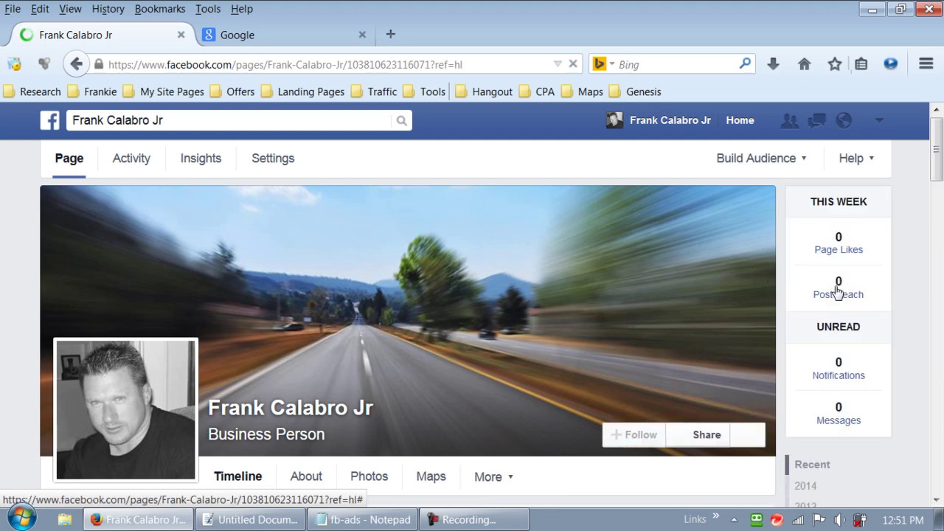
# Paste the text into a page status, drop the link preview, attach 'average', and post.
pyautogui.scroll(-3, 782, 313)
pyautogui.scroll(-2, 632, 332)
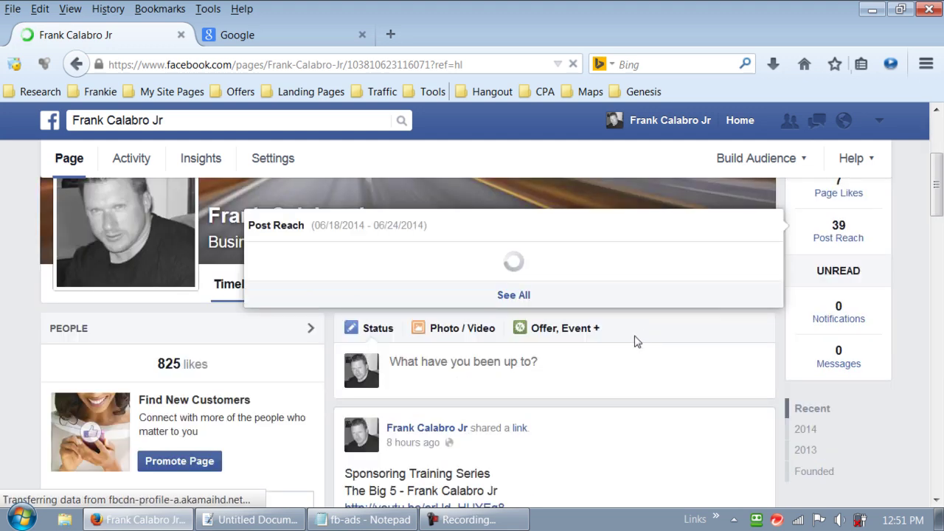
pyautogui.click(598, 361)
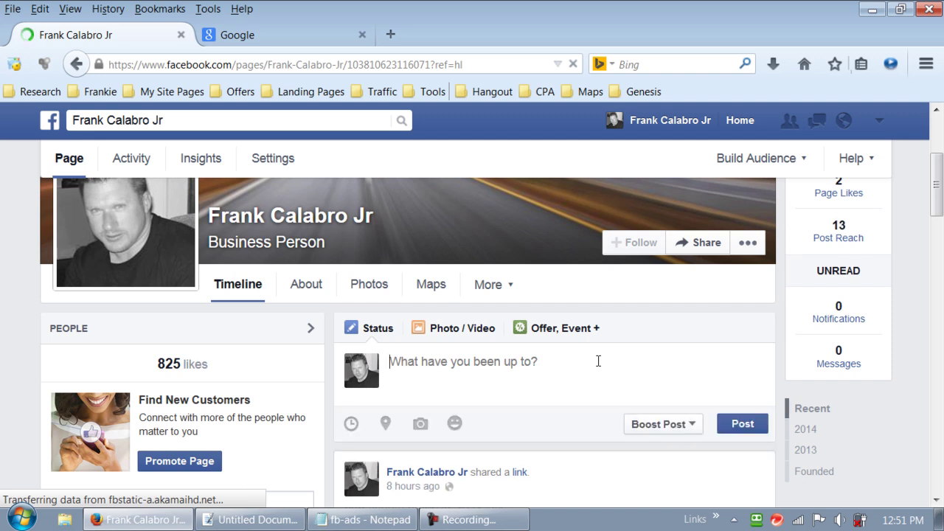
pyautogui.hotkey('ctrl', 'v')
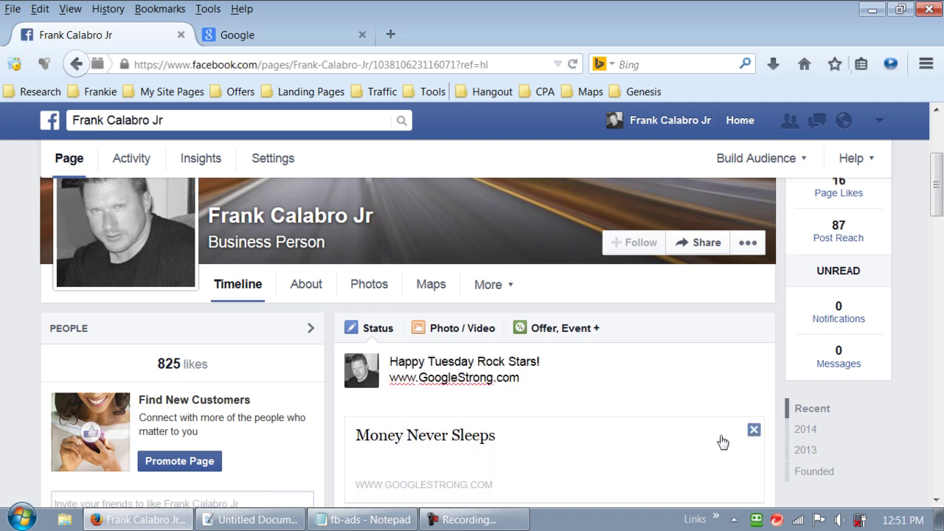
pyautogui.click(753, 429)
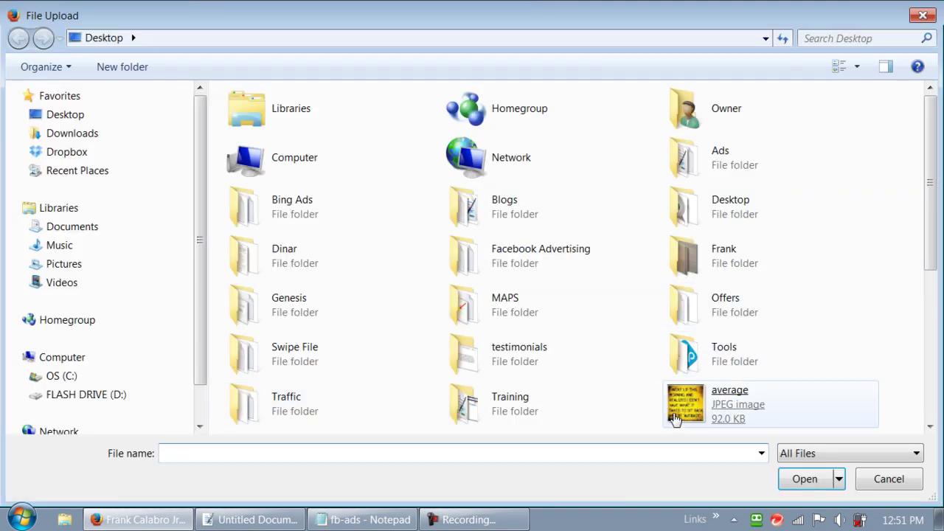
pyautogui.click(674, 417)
pyautogui.doubleClick(674, 417)
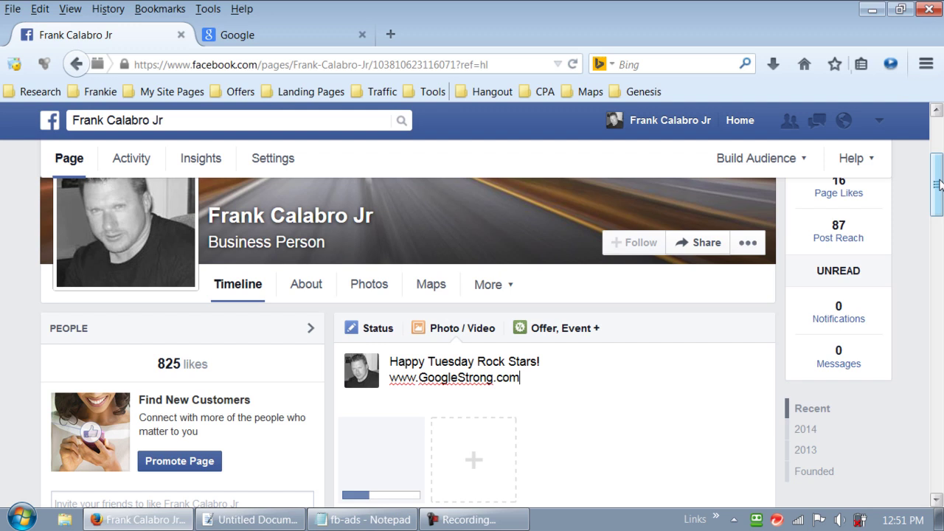
pyautogui.moveTo(938, 185); pyautogui.dragTo(938, 200)
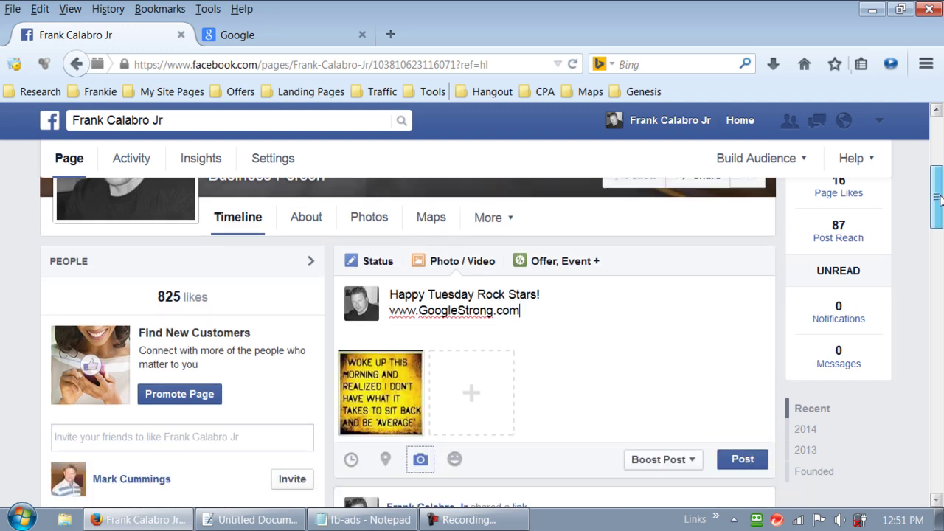
pyautogui.click(746, 442)
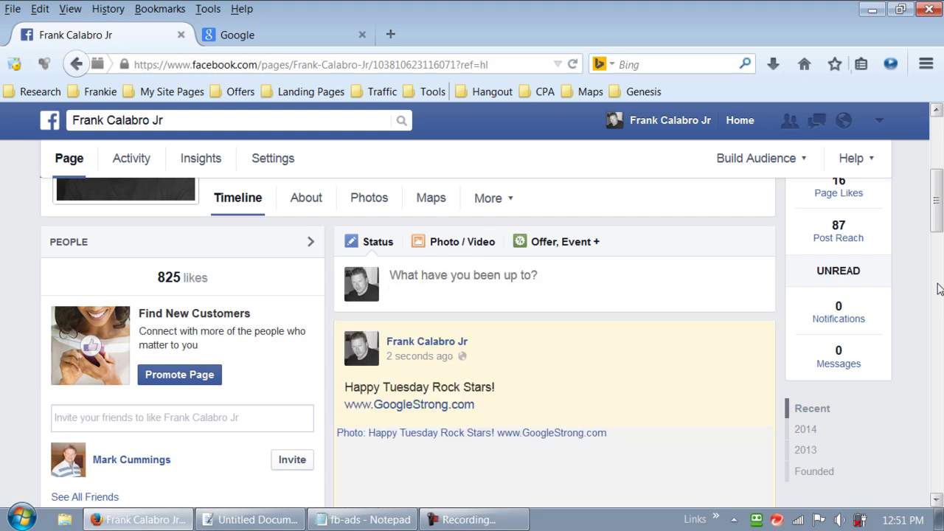
# Open the page post's quote image full-size.
pyautogui.moveTo(936, 201)
pyautogui.mouseDown()
pyautogui.moveTo(936, 293)
pyautogui.moveTo(937, 236)
pyautogui.mouseUp()
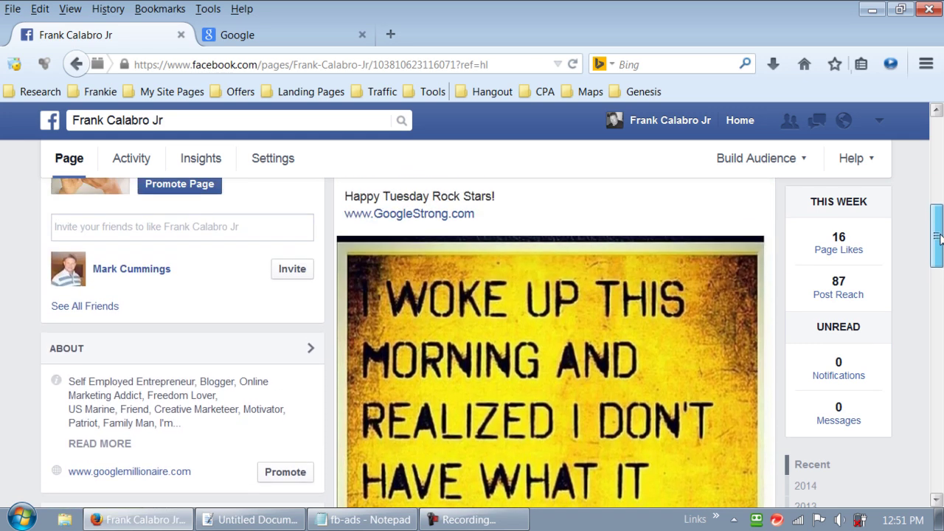
pyautogui.scroll(-2, 565, 387)
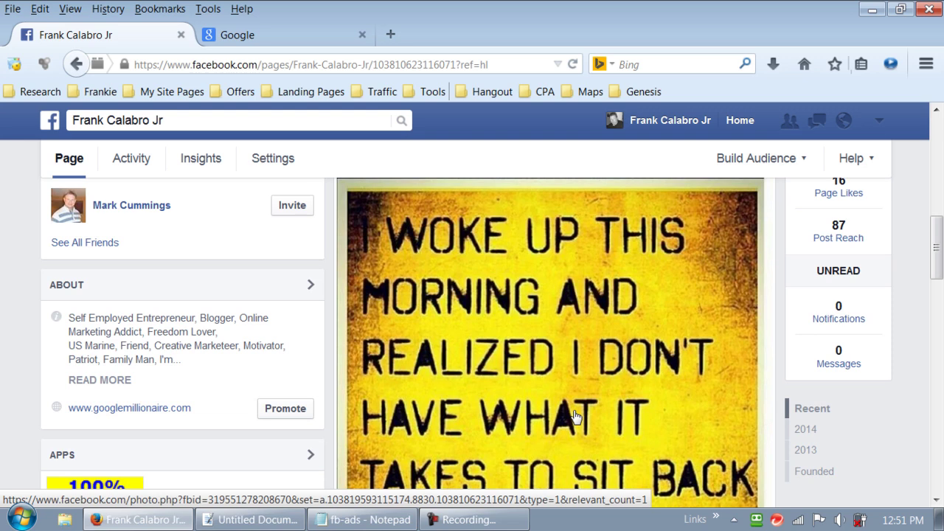
pyautogui.click(574, 417)
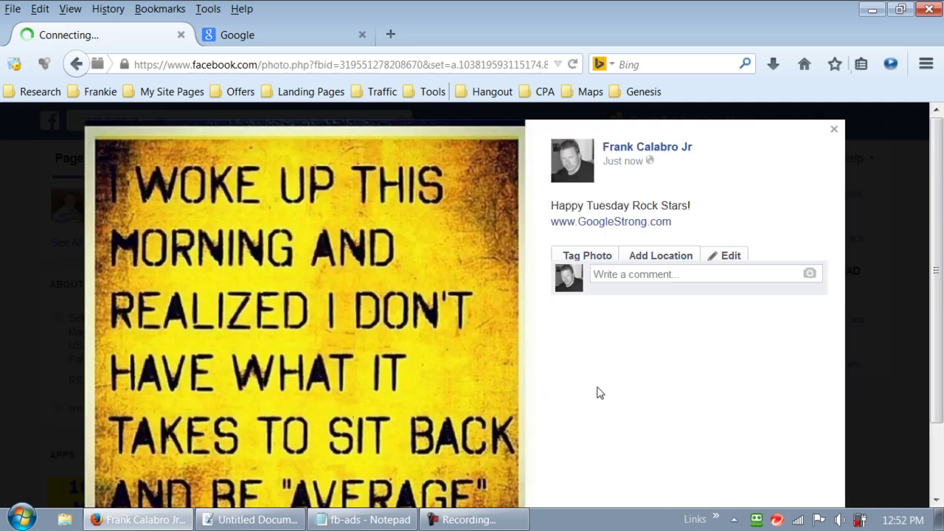
pyautogui.scroll(-1, 539, 245)
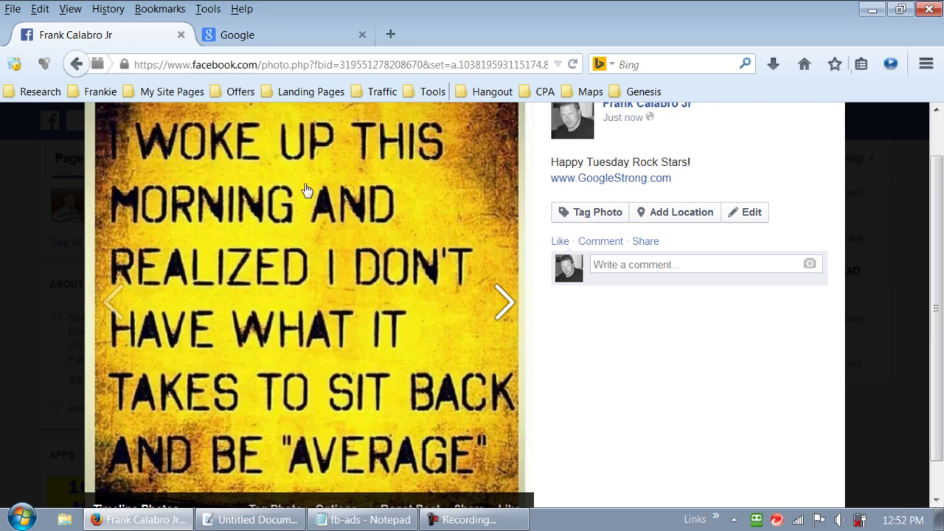
# Start saving the image to Desktop, cancel, and close the photo viewer.
pyautogui.rightClick(306, 191)
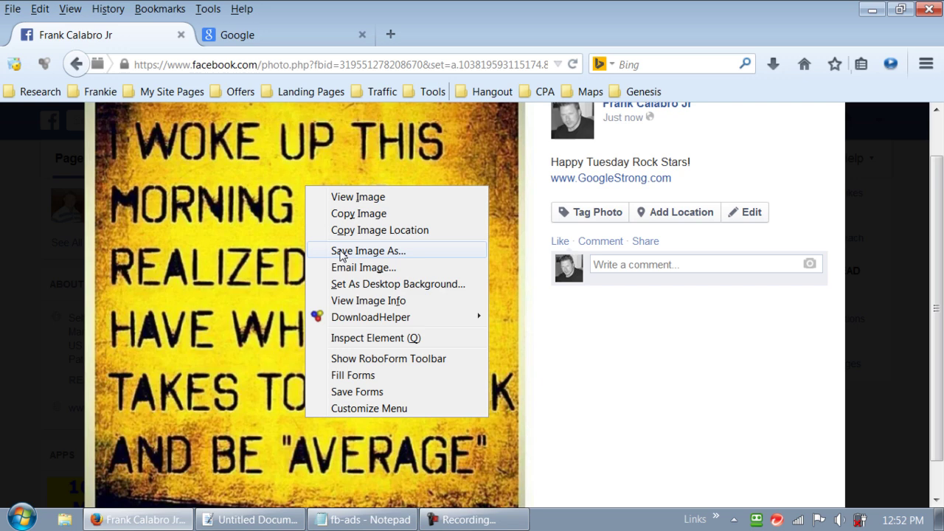
pyautogui.click(342, 253)
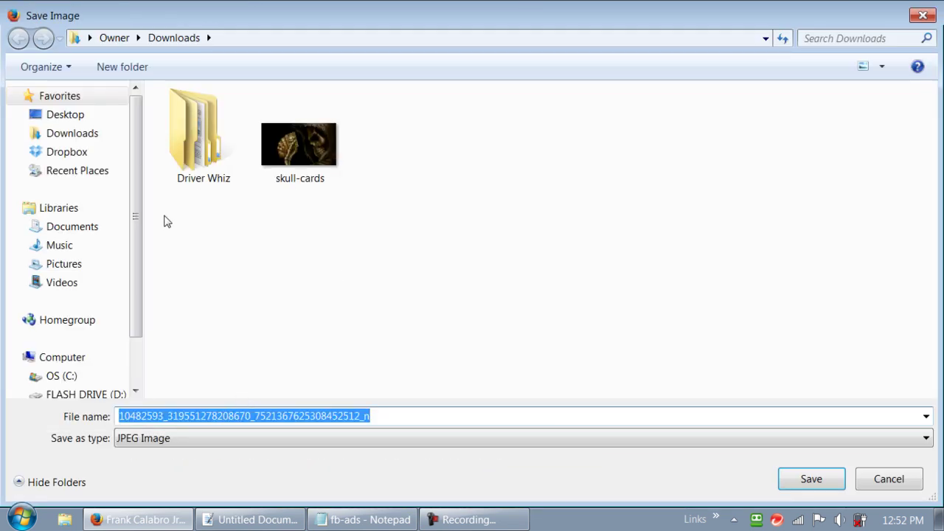
pyautogui.click(68, 118)
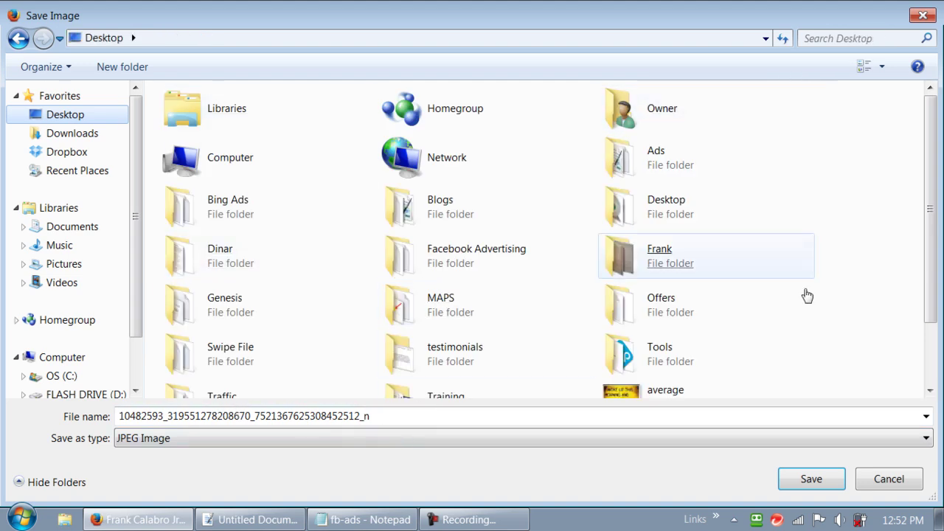
pyautogui.click(895, 480)
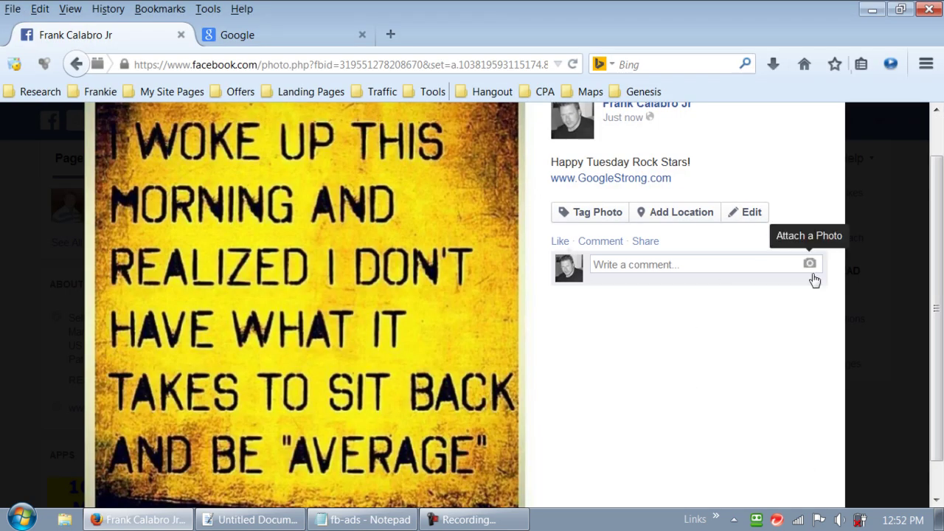
pyautogui.scroll(1, 811, 284)
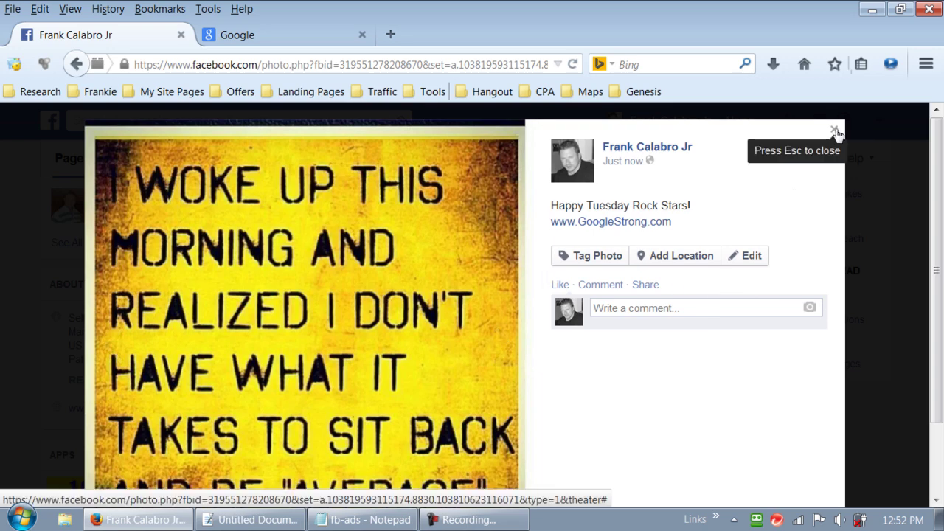
pyautogui.click(835, 132)
pyautogui.scroll(-5, 708, 302)
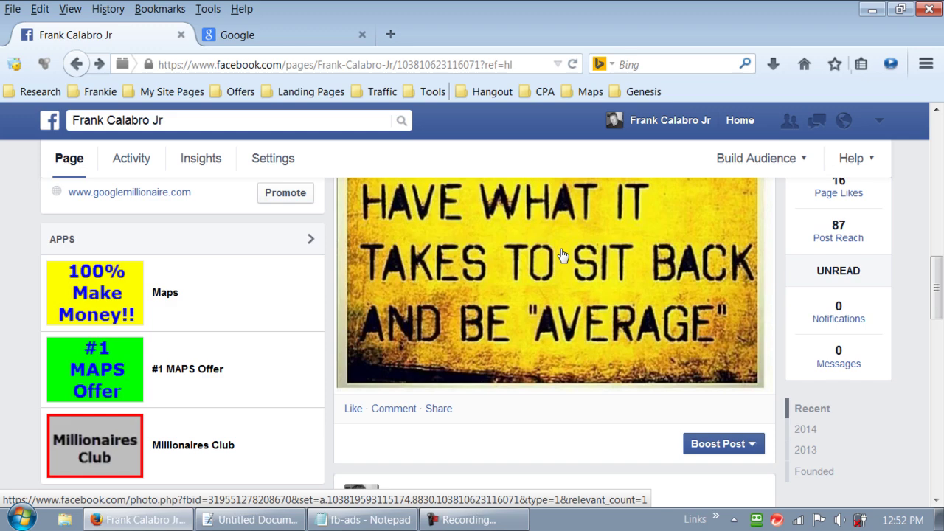
pyautogui.scroll(-5, 562, 255)
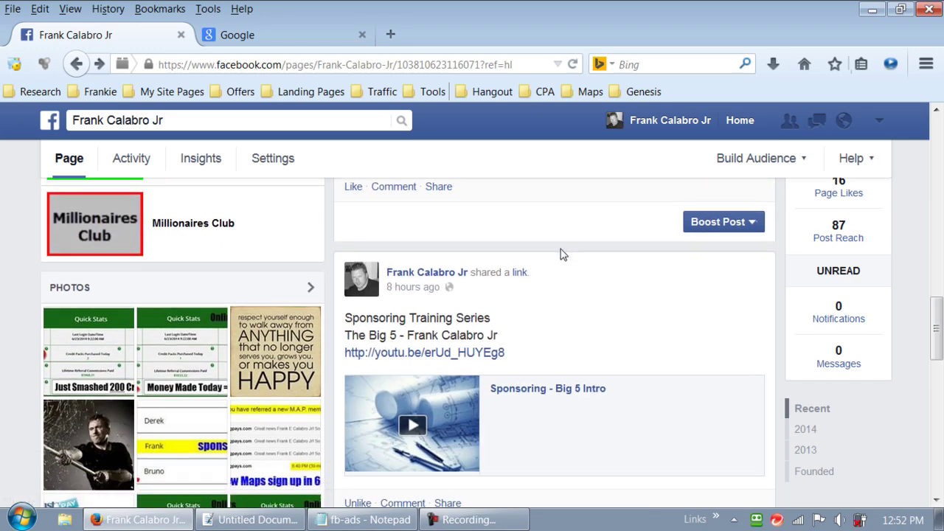
pyautogui.scroll(-5, 561, 255)
pyautogui.scroll(-5, 561, 254)
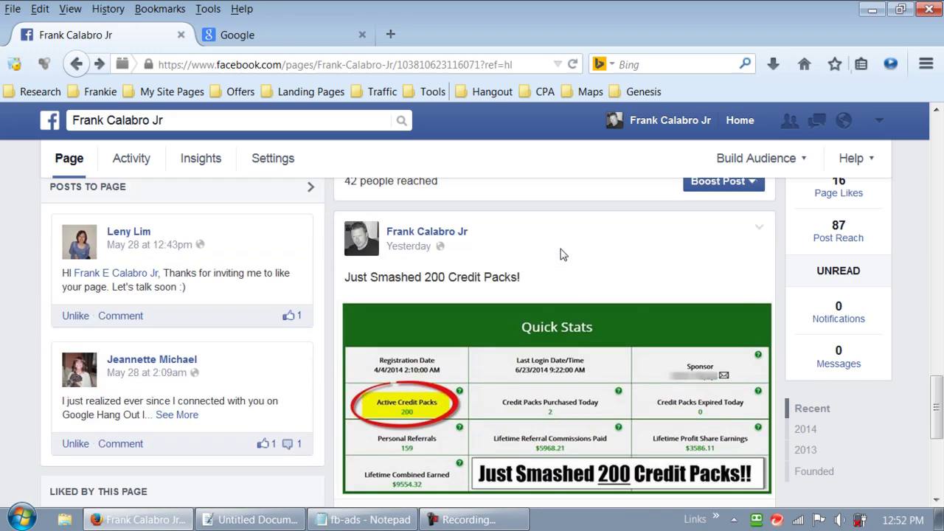
pyautogui.moveTo(936, 245)
pyautogui.mouseDown()
pyautogui.moveTo(929, 358)
pyautogui.moveTo(938, 386)
pyautogui.moveTo(937, 125)
pyautogui.mouseUp()
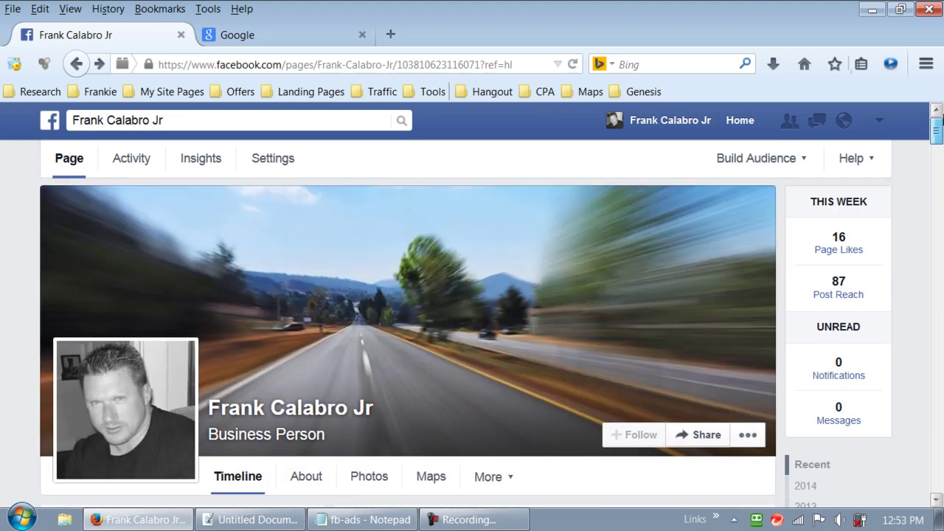
# Switch to the Google tab and open the Google+ profile.
pyautogui.click(275, 41)
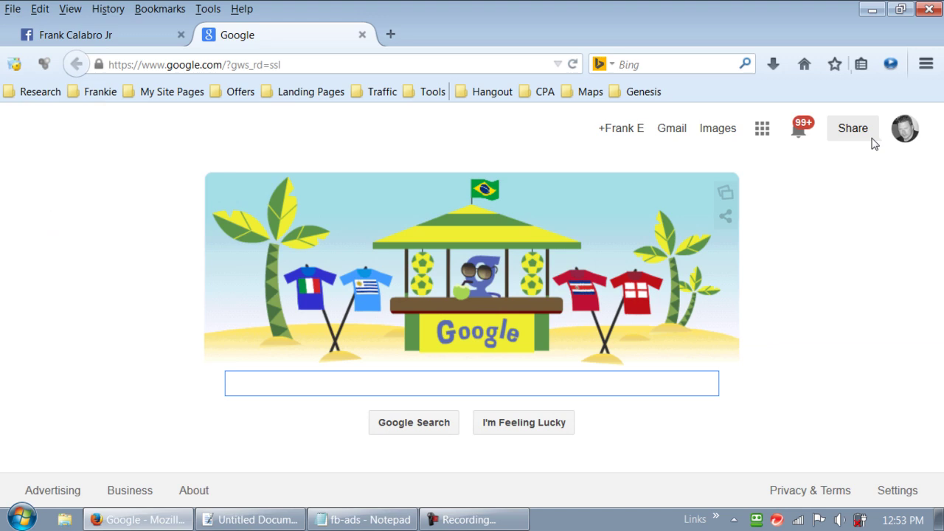
pyautogui.click(904, 132)
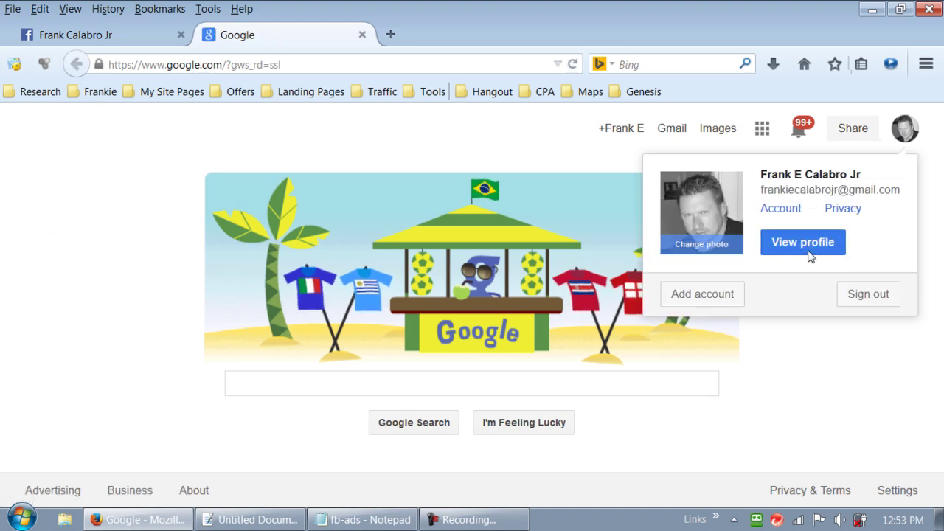
pyautogui.click(809, 249)
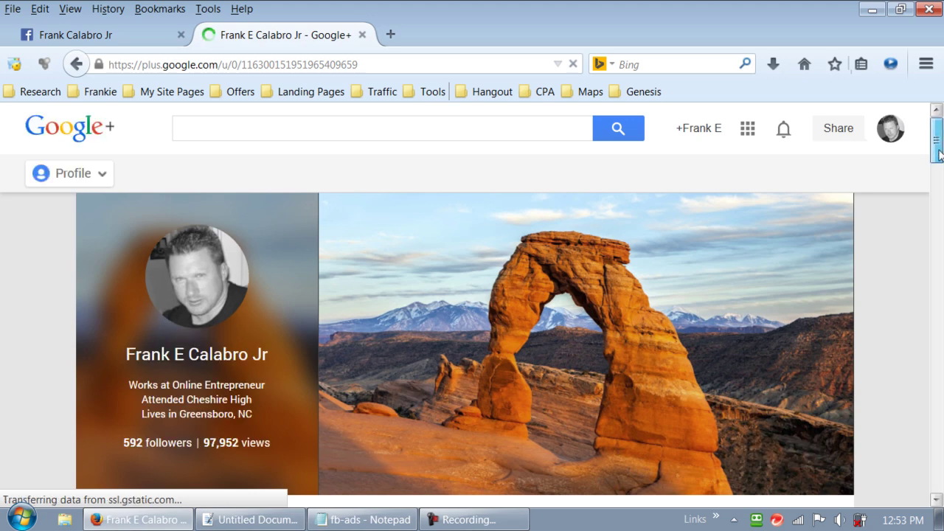
# Compose a post with the pasted Happy Tuesday text, remove the link preview, and choose to add a photo.
pyautogui.scroll(-5, 939, 153)
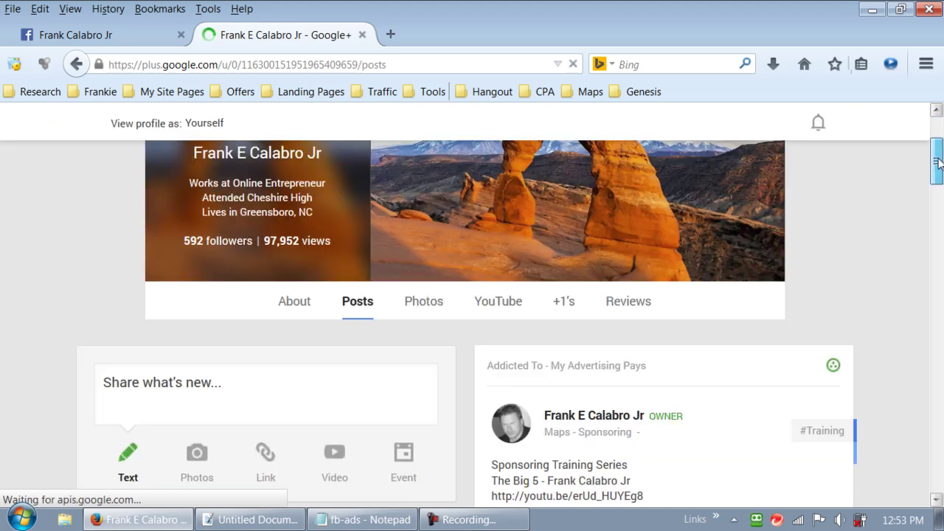
pyautogui.click(286, 386)
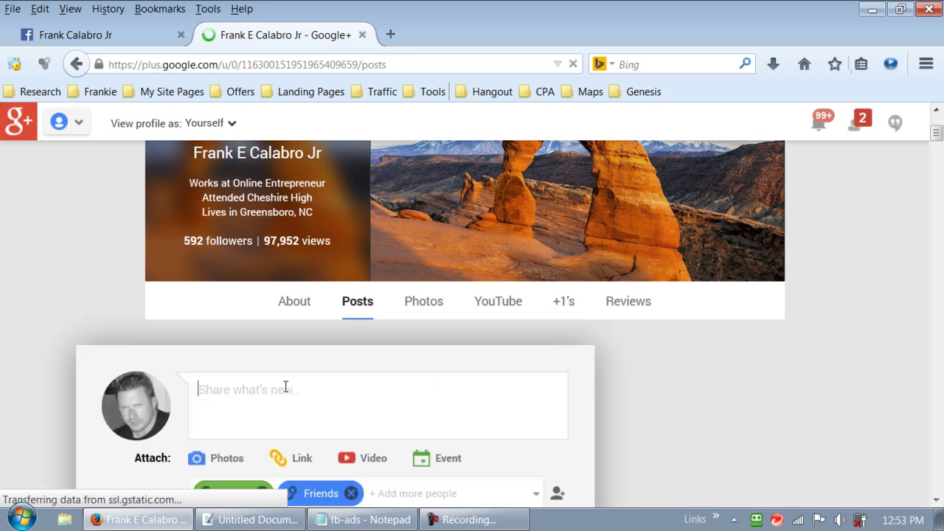
pyautogui.write('Happy Tuesday Rock Stars! www.GoogleStrong.com')
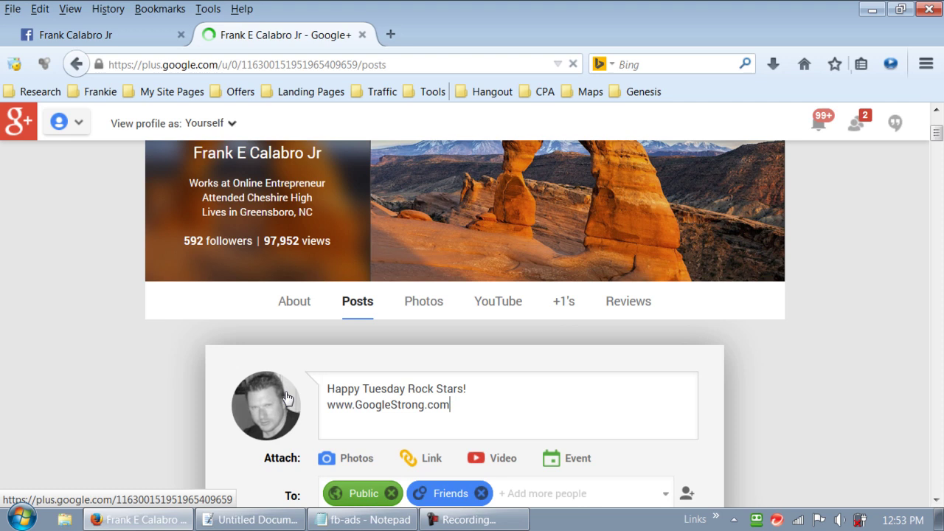
pyautogui.scroll(-3, 188, 417)
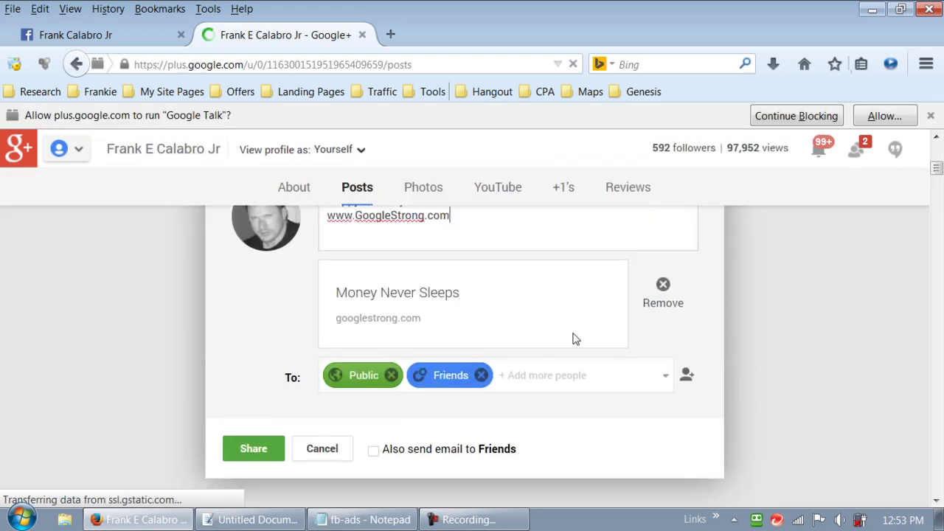
pyautogui.click(662, 287)
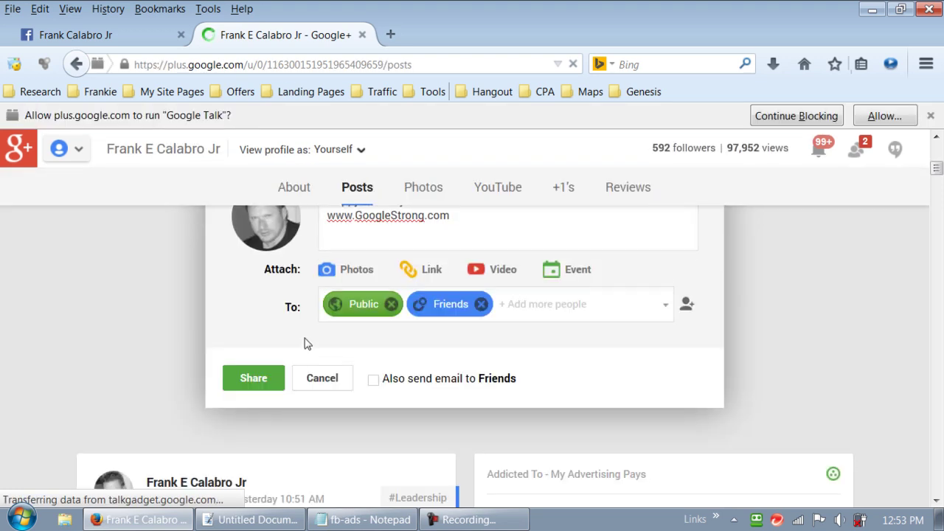
pyautogui.click(343, 273)
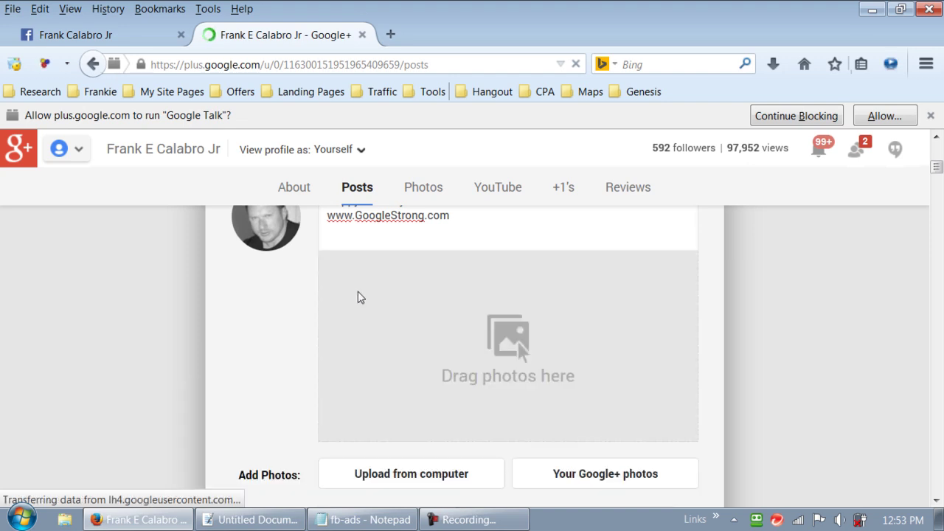
# Upload average.jpg from the Desktop, file it in Scrapbook photos, and share the post.
pyautogui.click(376, 473)
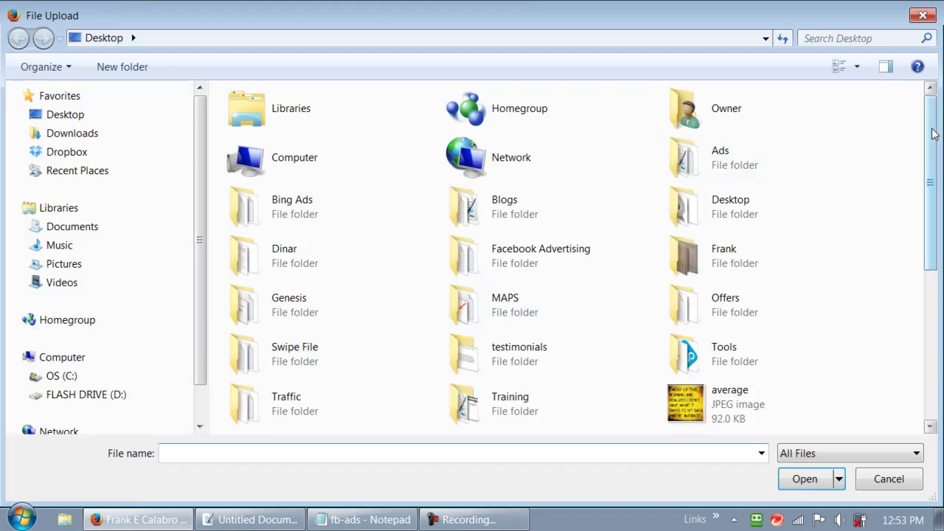
pyautogui.moveTo(935, 137); pyautogui.dragTo(935, 179)
pyautogui.doubleClick(693, 328)
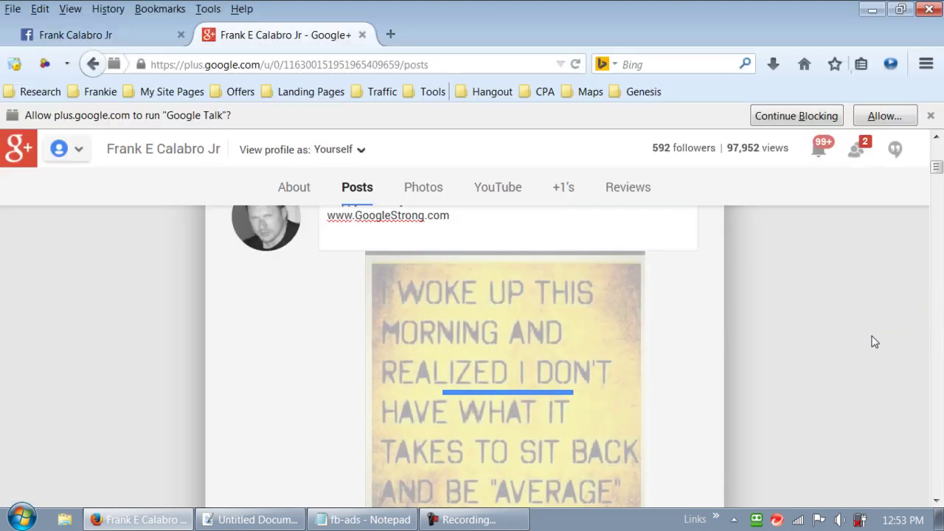
pyautogui.scroll(-2, 873, 340)
pyautogui.scroll(-3, 856, 345)
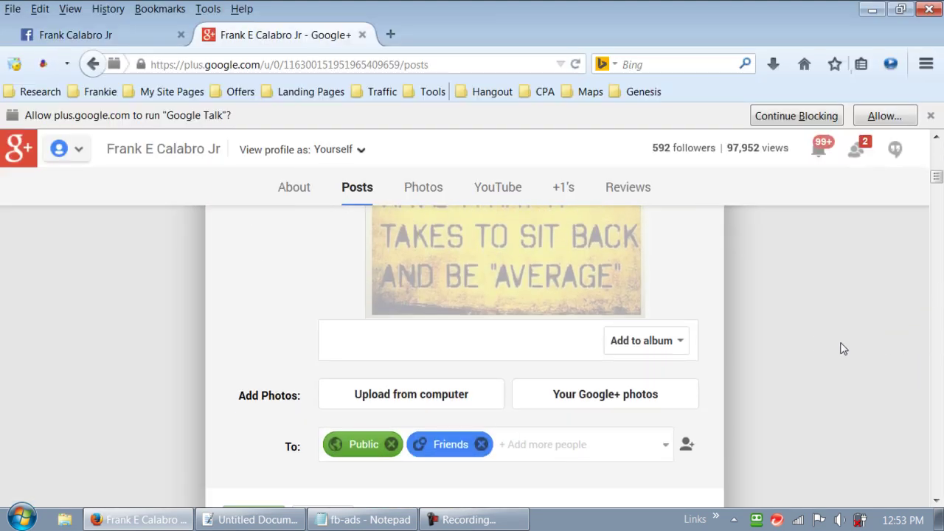
pyautogui.click(684, 343)
pyautogui.click(677, 376)
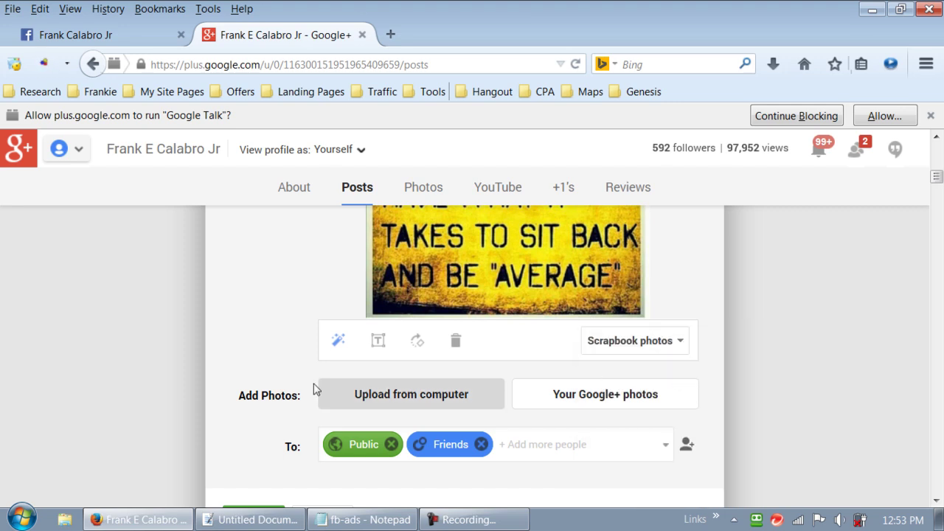
pyautogui.scroll(-5, 168, 357)
pyautogui.click(236, 313)
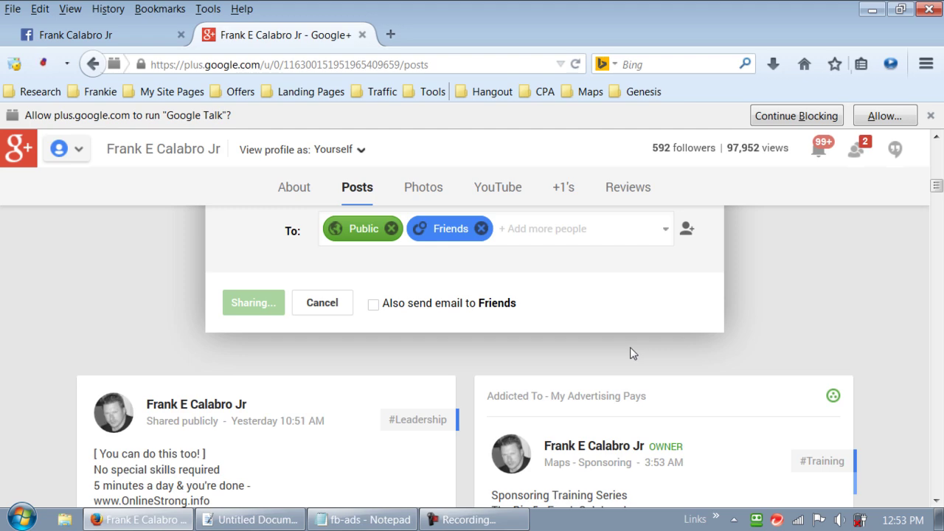
# +1 the yellow 'sit back and be average' quote post, then return to the profile top.
pyautogui.scroll(-2, 497, 379)
pyautogui.scroll(4, 454, 381)
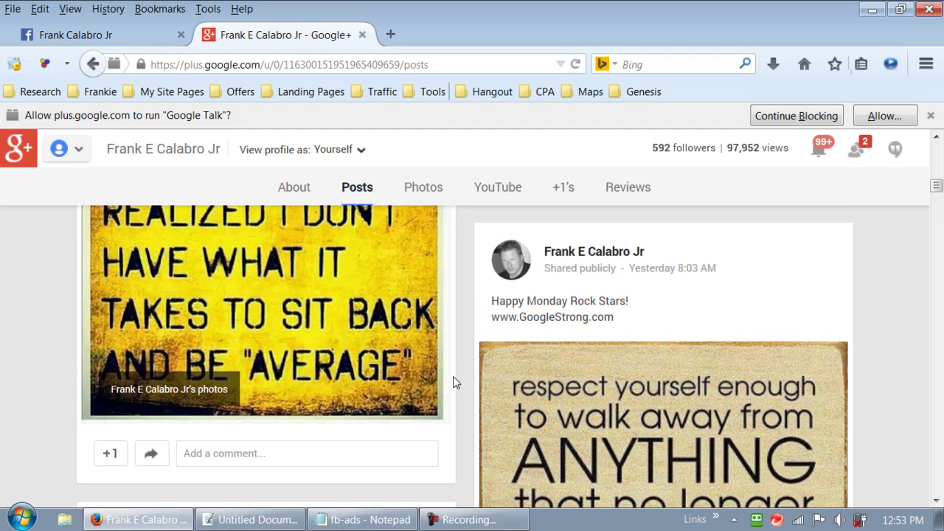
pyautogui.scroll(-4, 453, 382)
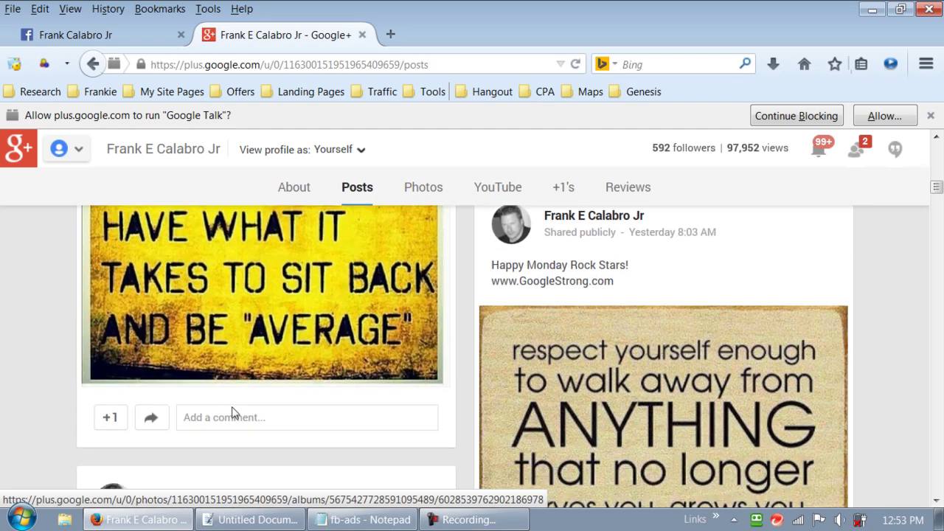
pyautogui.click(104, 426)
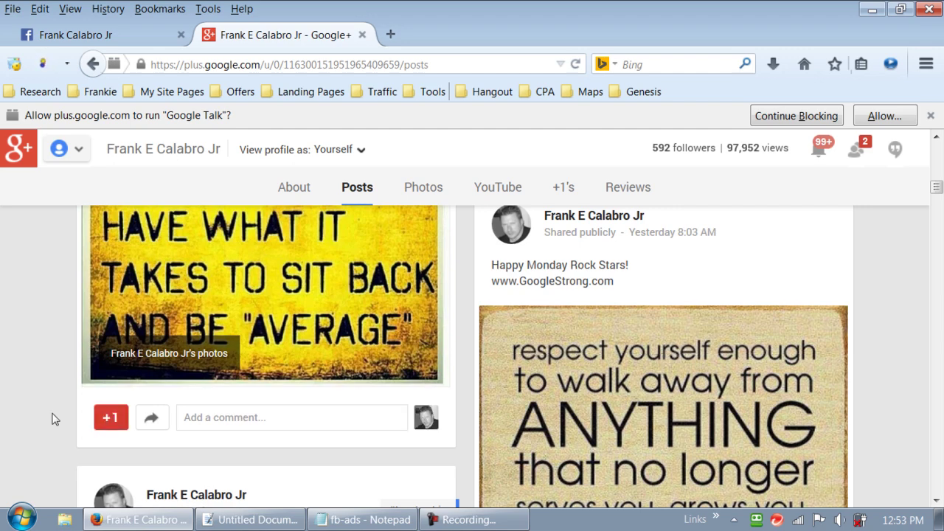
pyautogui.scroll(3, 53, 417)
pyautogui.scroll(5, 52, 418)
pyautogui.scroll(2, 52, 417)
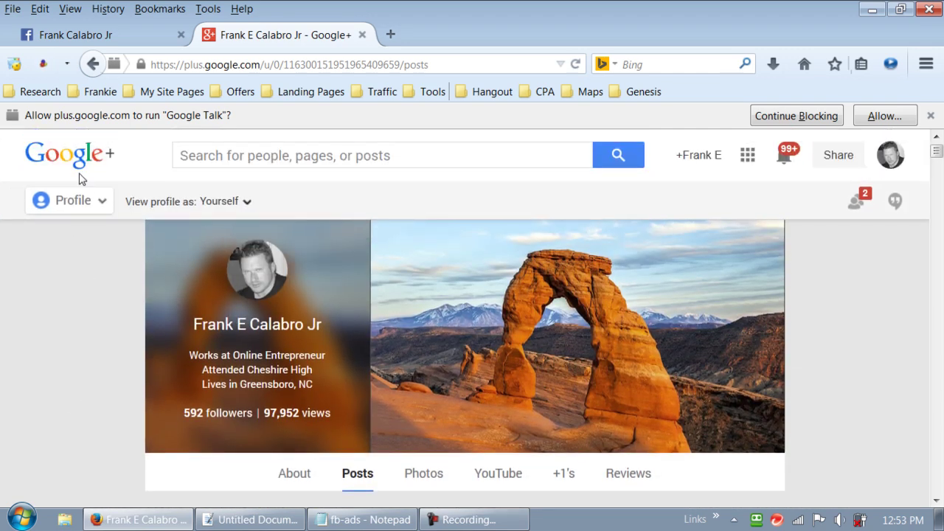
# Like the average quote post on the business page, then switch to the personal profile.
pyautogui.click(110, 39)
pyautogui.scroll(-3, 479, 354)
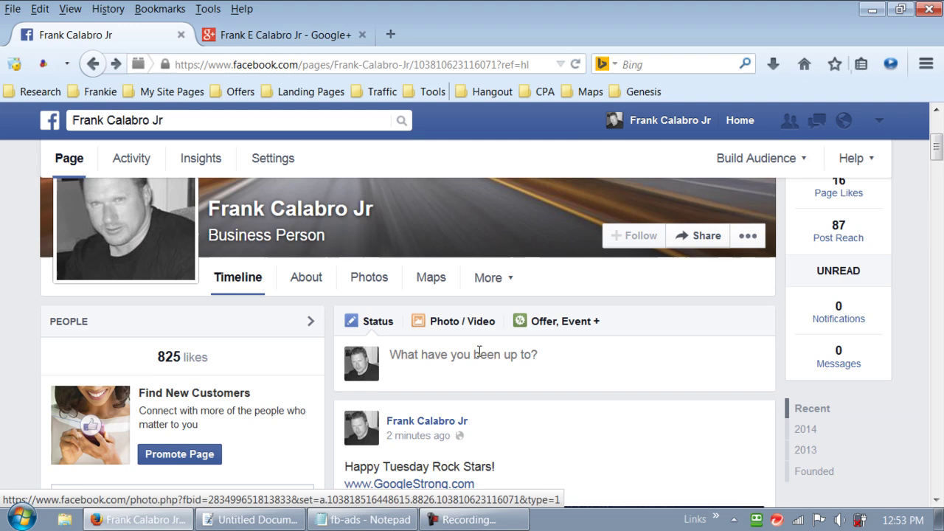
pyautogui.scroll(-3, 479, 357)
pyautogui.scroll(-3, 478, 357)
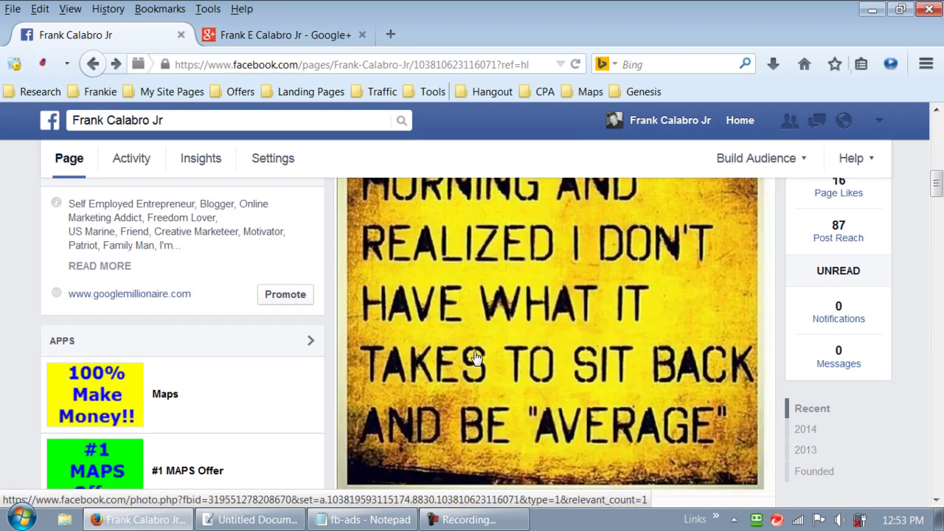
pyautogui.scroll(-2, 457, 364)
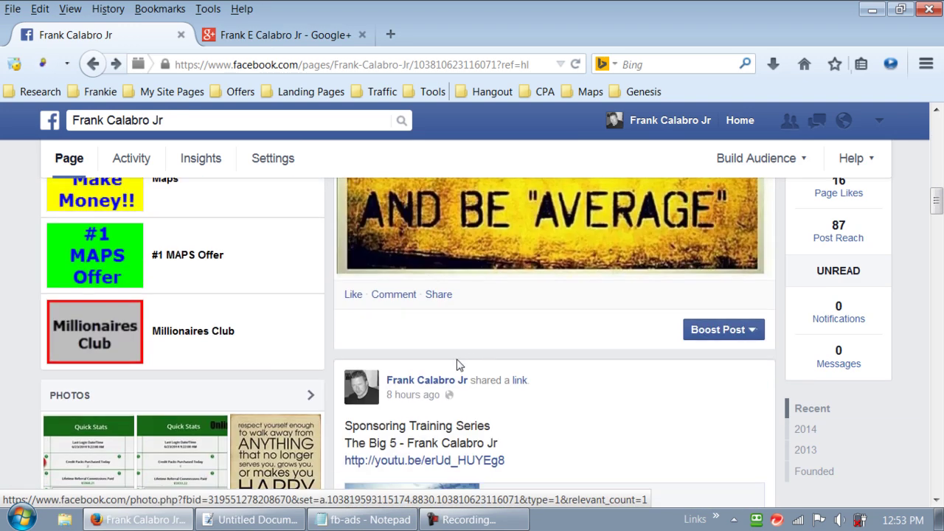
pyautogui.click(351, 296)
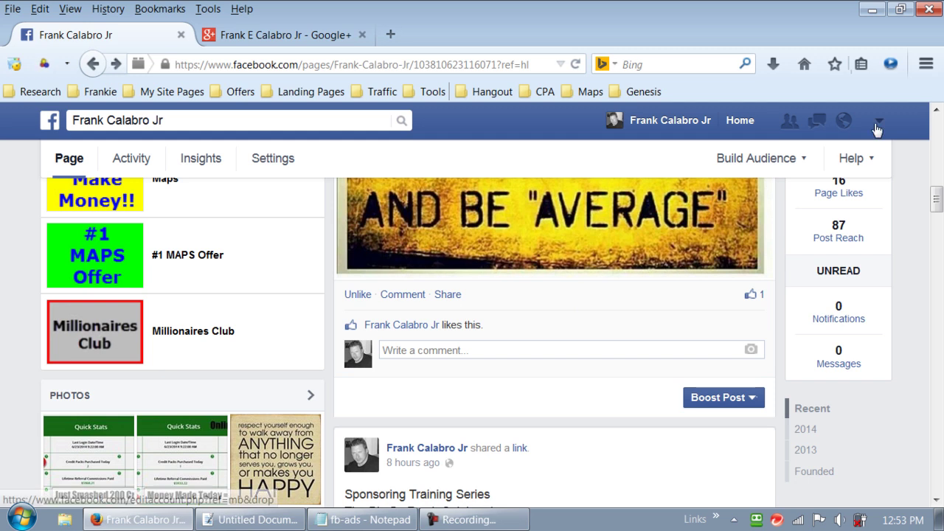
pyautogui.click(876, 125)
pyautogui.click(823, 172)
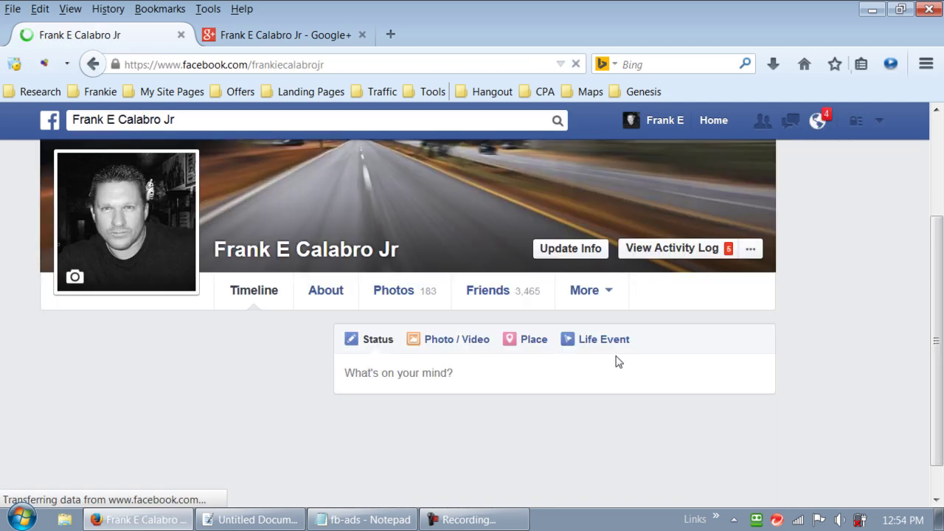
# Like the quote post on the personal timeline and open its '1 Share' list.
pyautogui.scroll(-3, 618, 361)
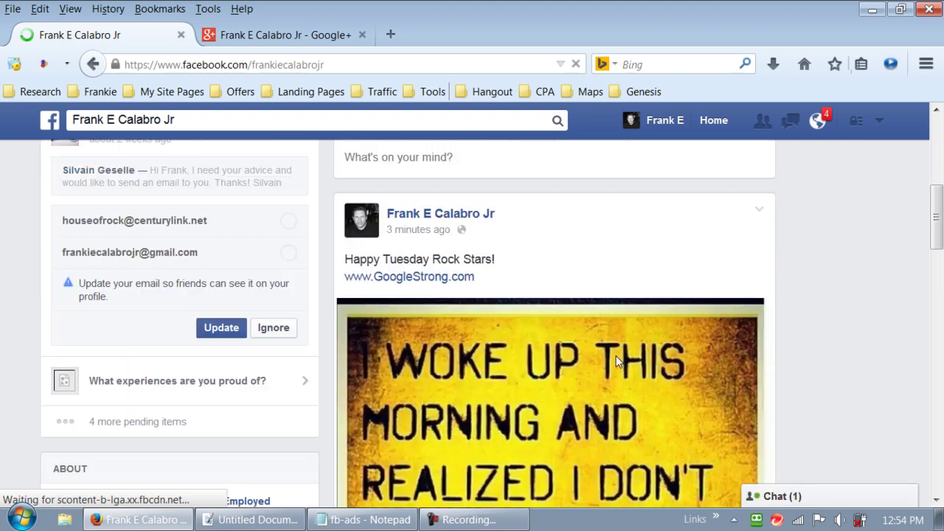
pyautogui.scroll(-2, 618, 362)
pyautogui.scroll(-2, 618, 362)
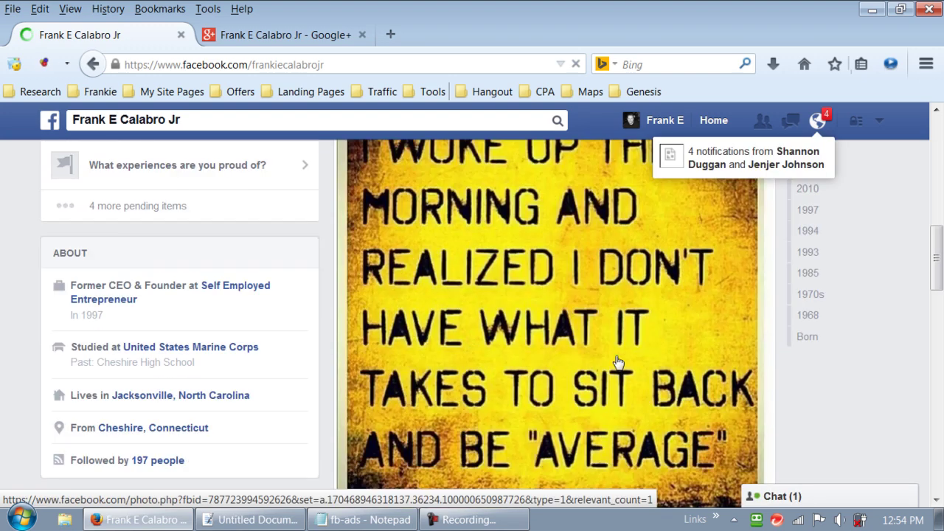
pyautogui.scroll(-3, 618, 362)
pyautogui.scroll(-3, 573, 354)
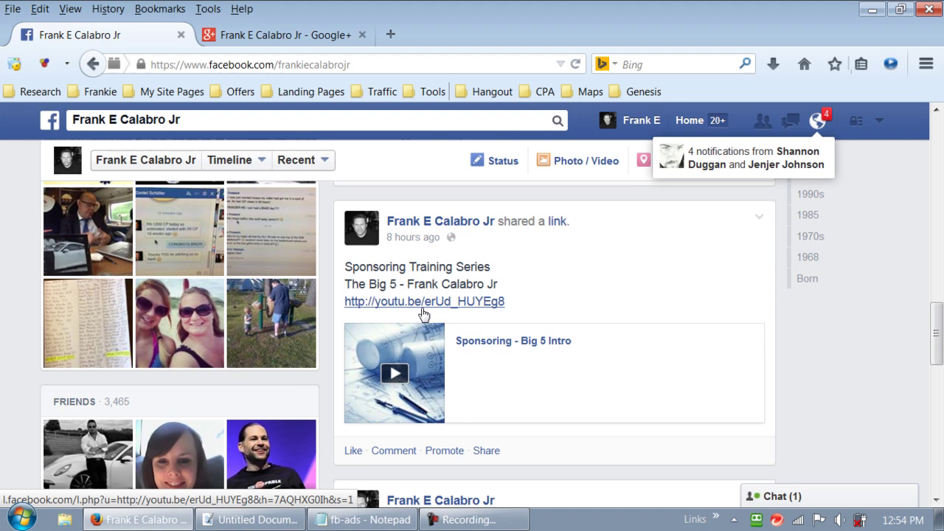
pyautogui.scroll(3, 421, 310)
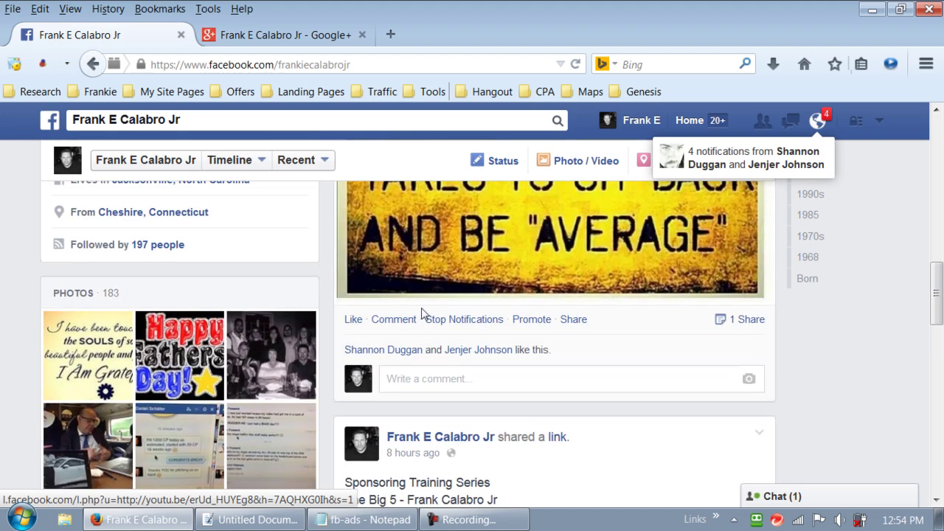
pyautogui.click(353, 319)
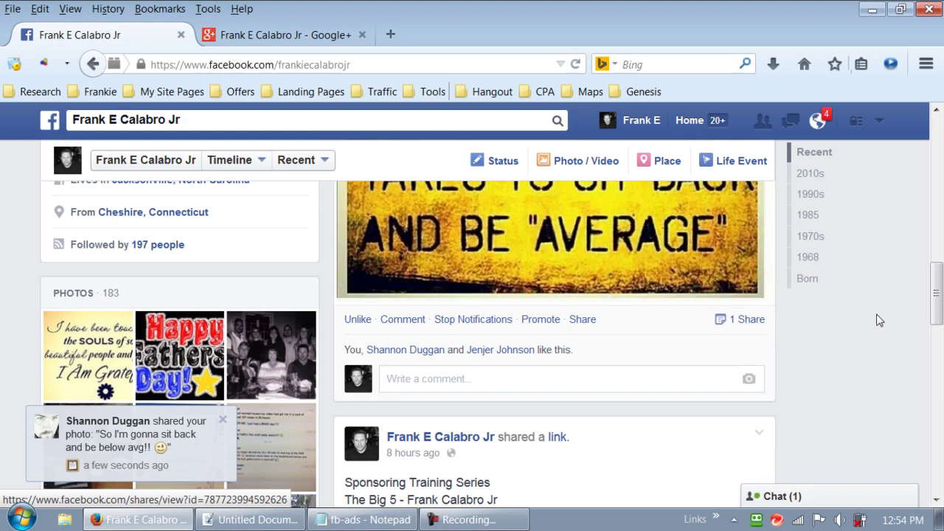
pyautogui.moveTo(937, 305)
pyautogui.mouseDown()
pyautogui.moveTo(941, 274)
pyautogui.moveTo(941, 291)
pyautogui.mouseUp()
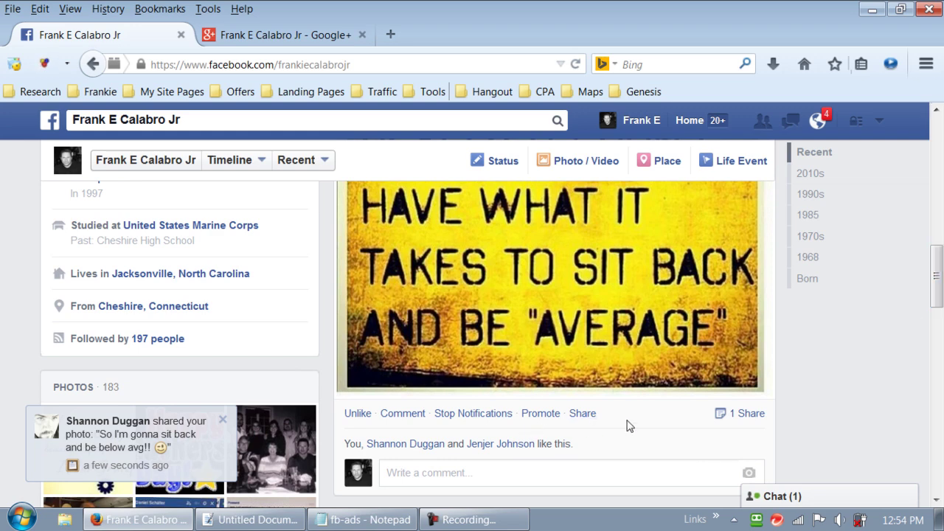
pyautogui.click(746, 414)
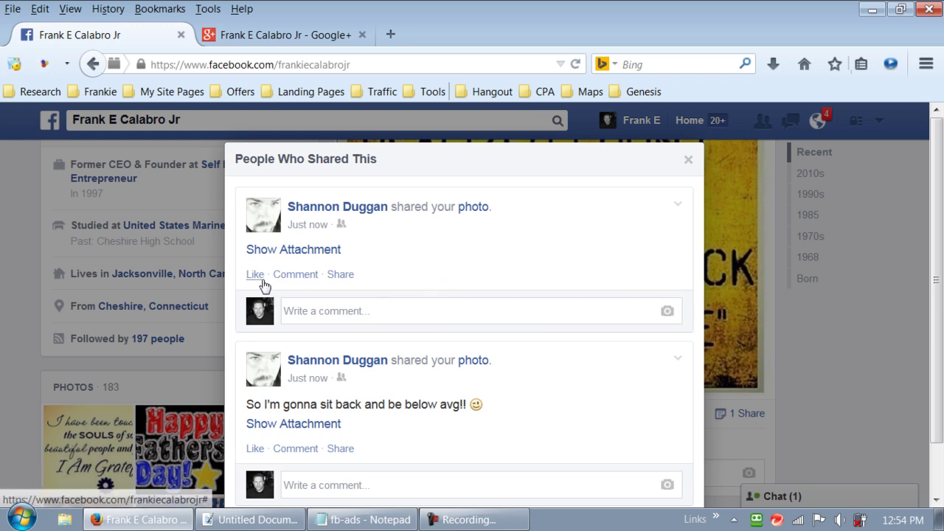
pyautogui.click(310, 208)
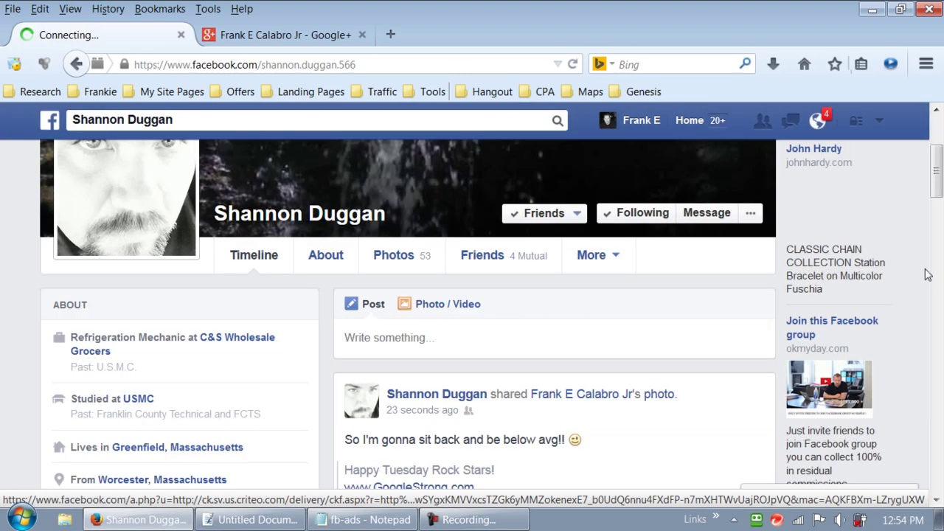
pyautogui.moveTo(936, 177); pyautogui.dragTo(932, 213)
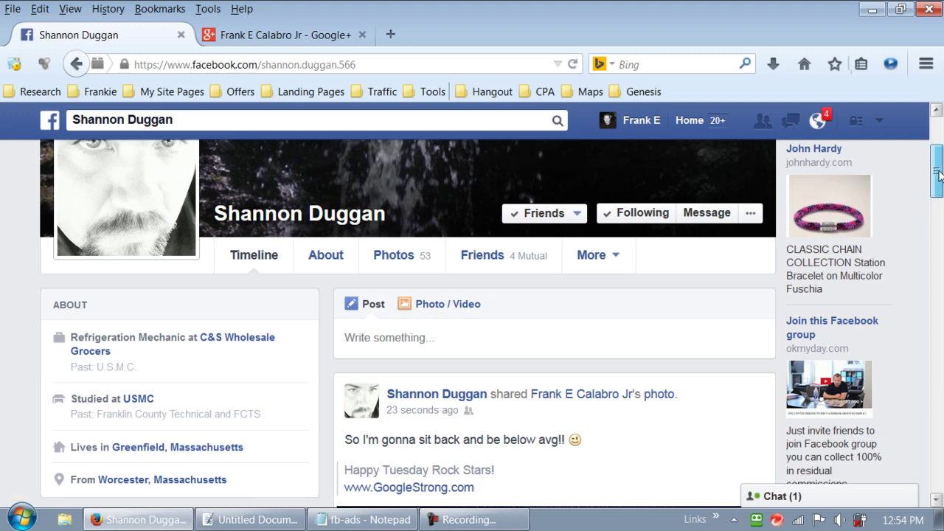
pyautogui.scroll(2, 932, 213)
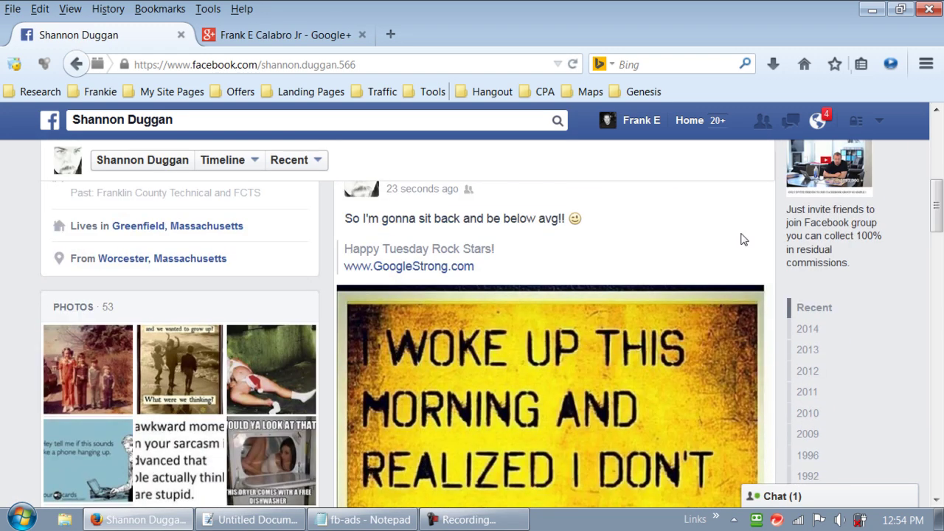
pyautogui.click(389, 267)
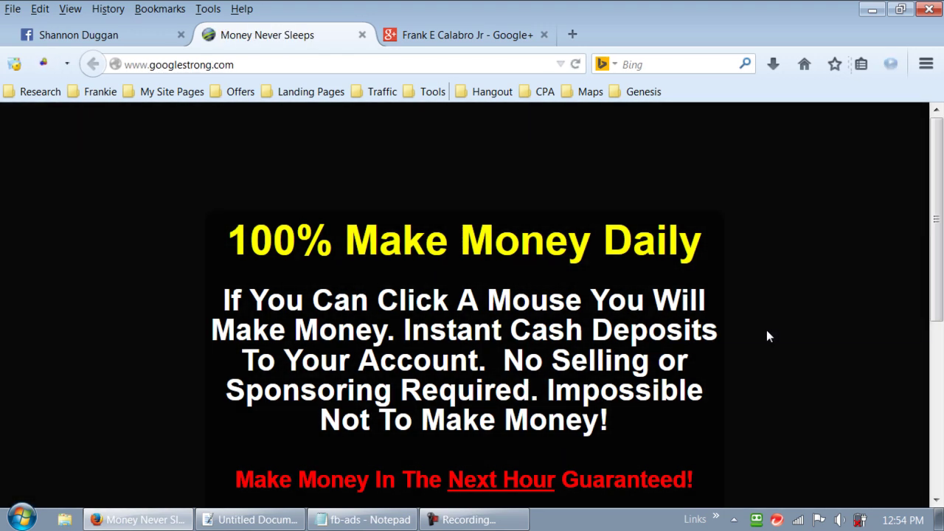
# Scroll through the googlestrong.com '100% Make Money Daily' page to review the offer.
pyautogui.scroll(-5, 766, 335)
pyautogui.scroll(5, 341, 166)
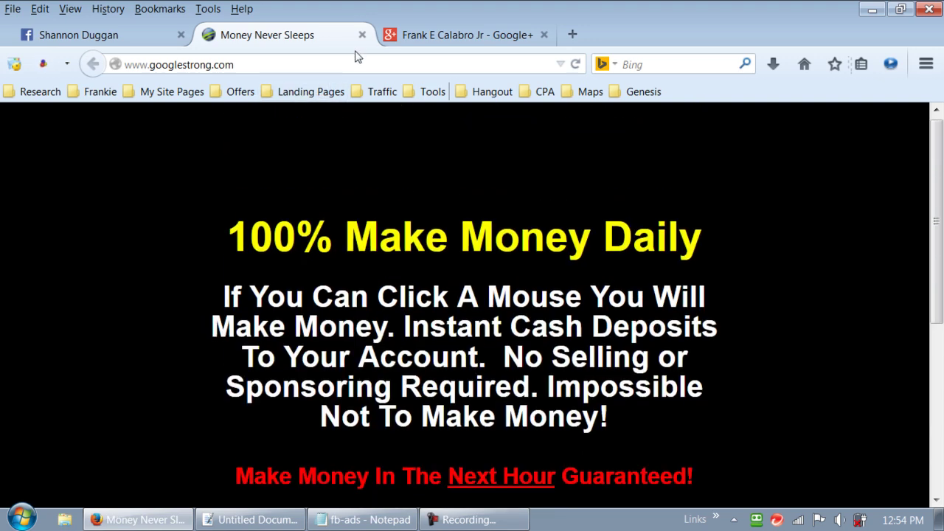
# Close the GoogleStrong tab and like the shared quote post on the sharer's Facebook profile.
pyautogui.click(362, 34)
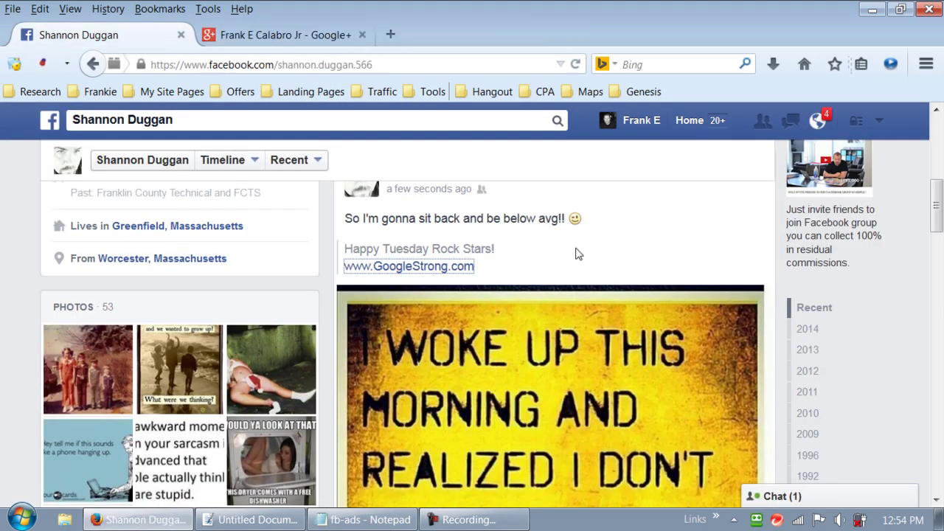
pyautogui.moveTo(939, 214); pyautogui.dragTo(939, 270)
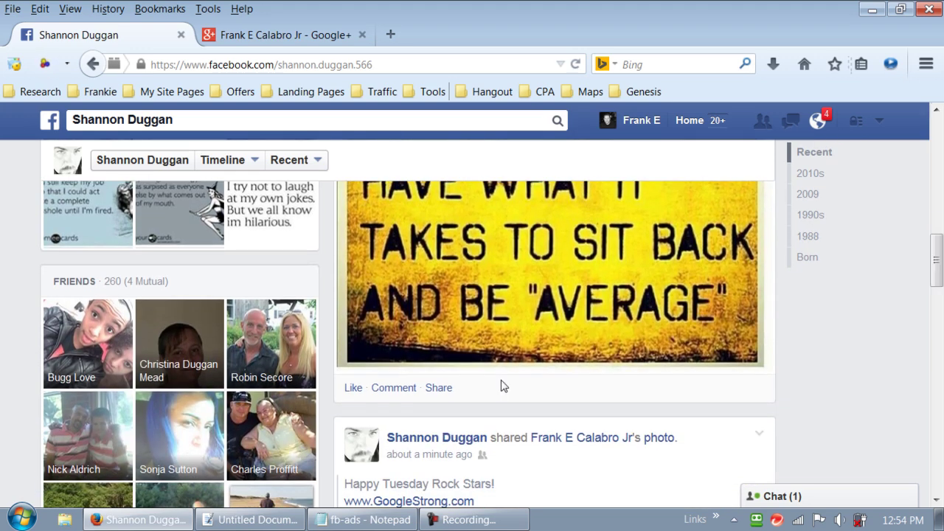
pyautogui.click(354, 387)
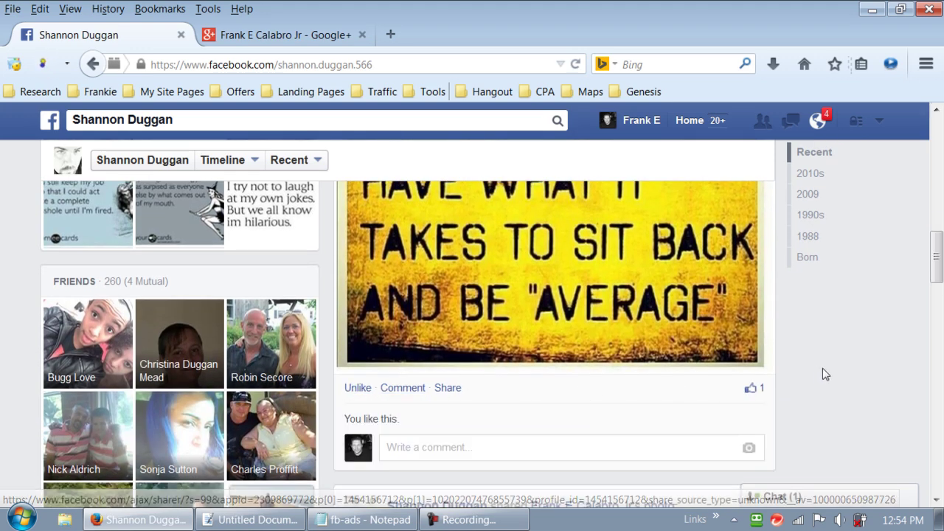
# Visit the Facebook news feed, then bring the Works posting notes back up.
pyautogui.moveTo(941, 273); pyautogui.dragTo(939, 142)
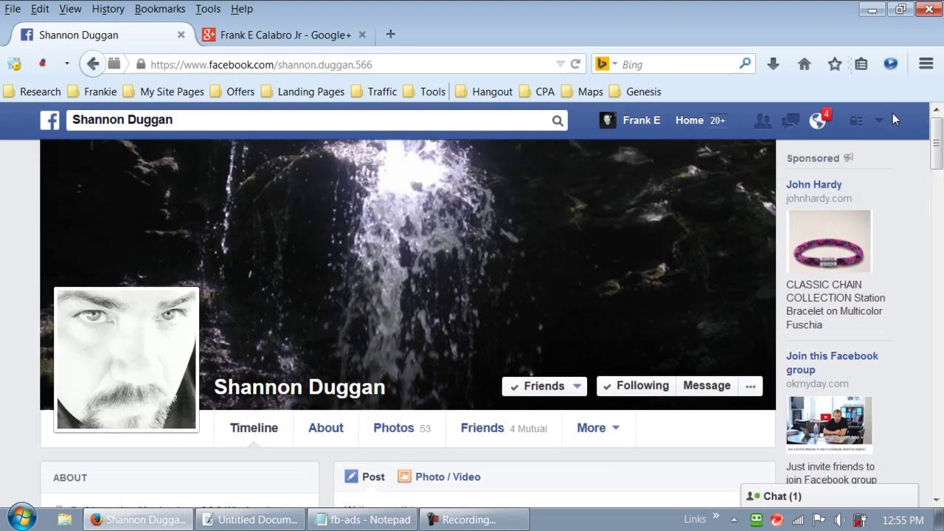
pyautogui.click(694, 120)
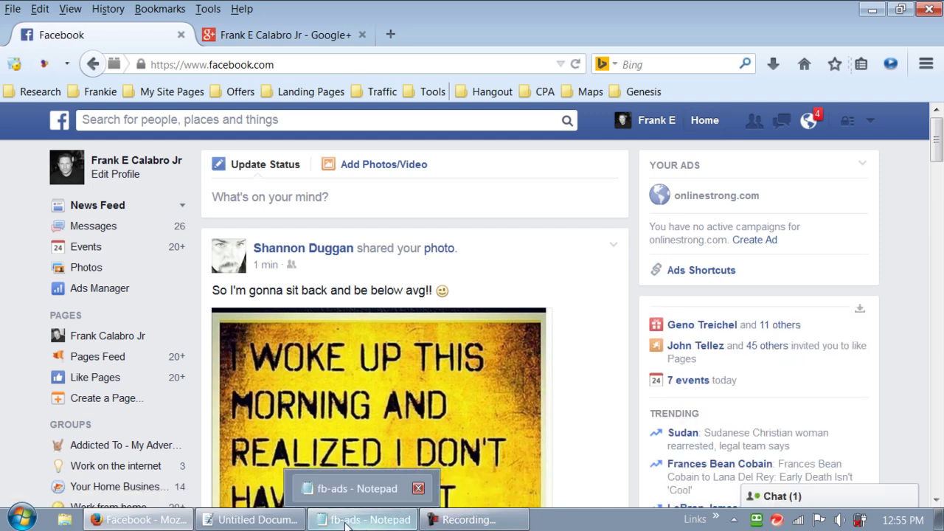
pyautogui.click(253, 520)
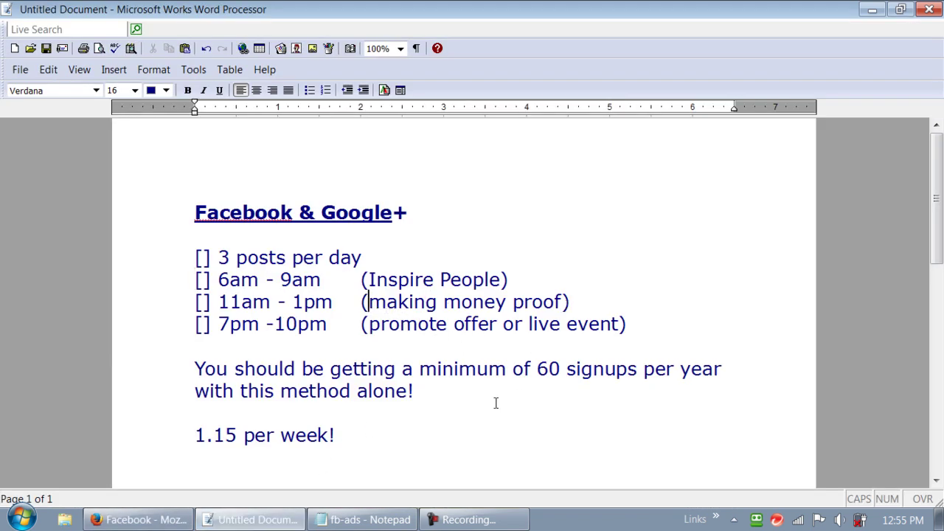
# Bring up the fb-ads Notepad notes and trial-select the Waking Up To Money promo block.
pyautogui.click(369, 520)
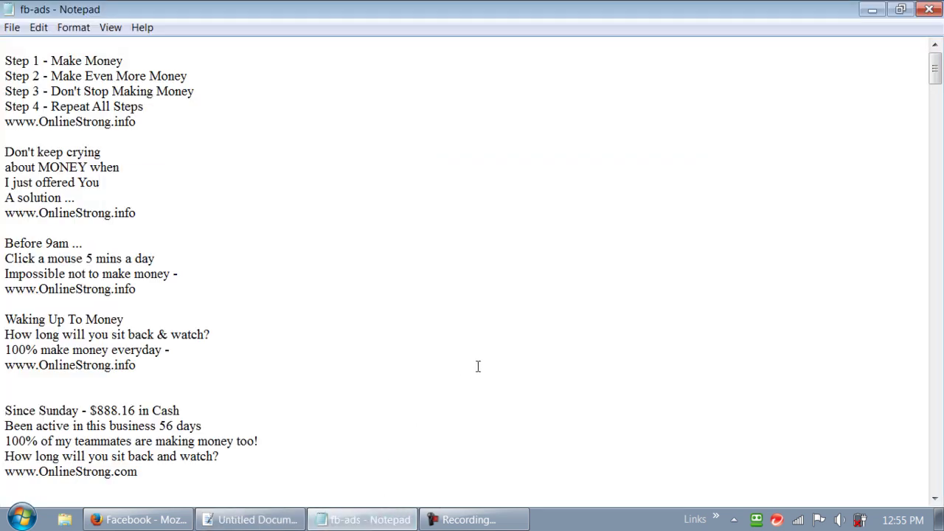
pyautogui.click(613, 233)
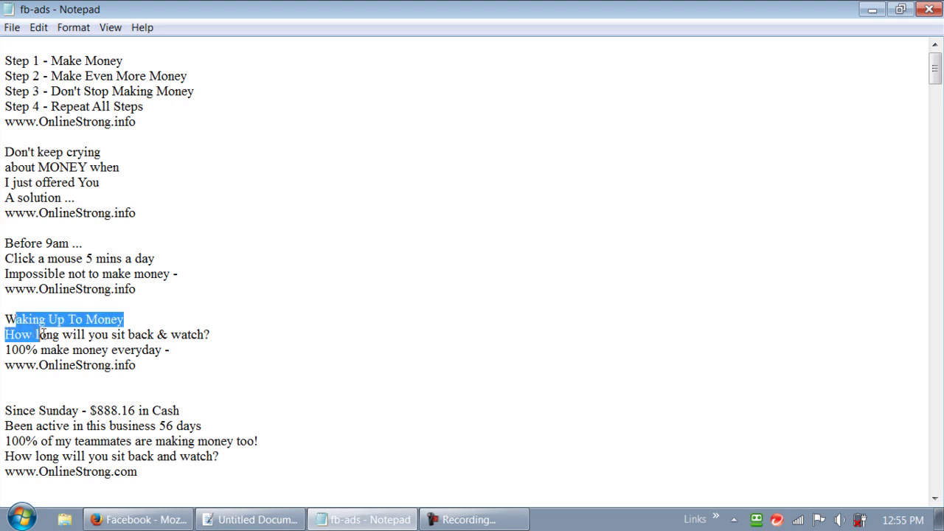
pyautogui.moveTo(13, 322); pyautogui.dragTo(73, 340)
pyautogui.click(139, 360)
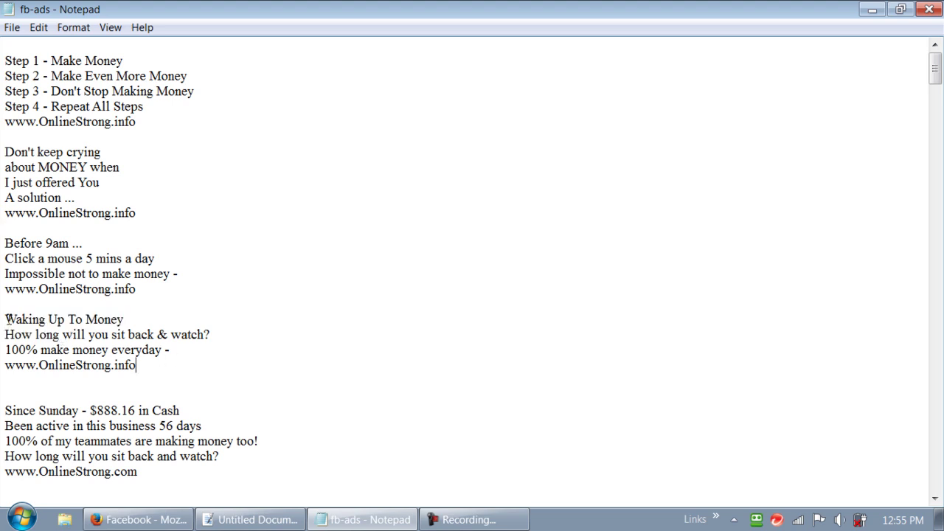
pyautogui.moveTo(5, 319); pyautogui.dragTo(143, 367)
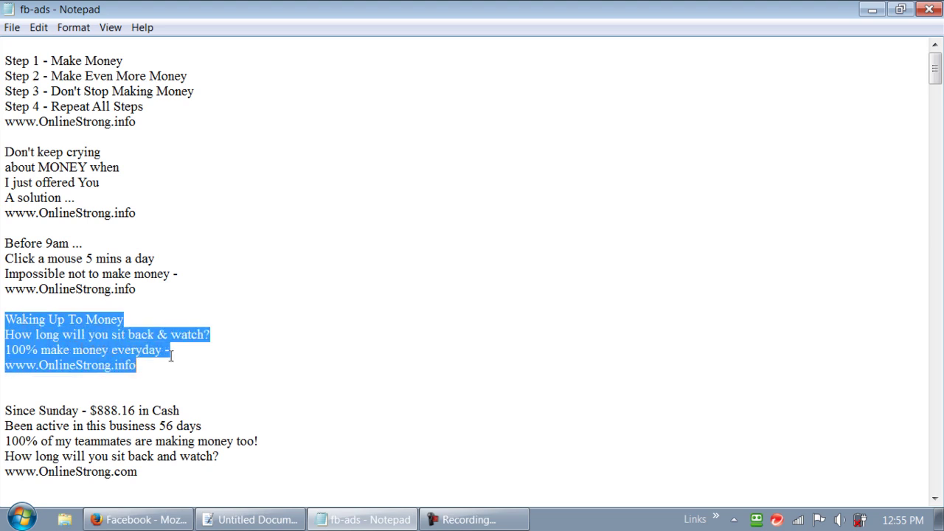
pyautogui.click(243, 328)
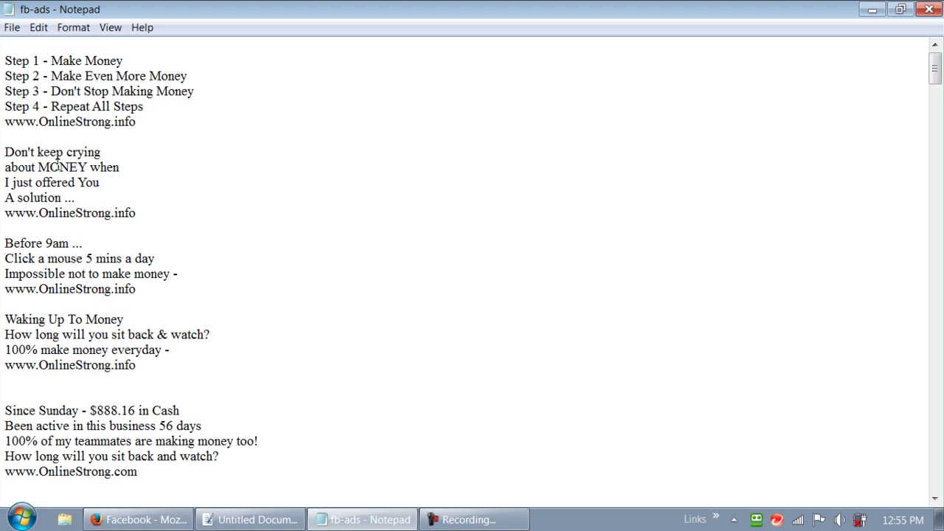
pyautogui.scroll(-4, 119, 240)
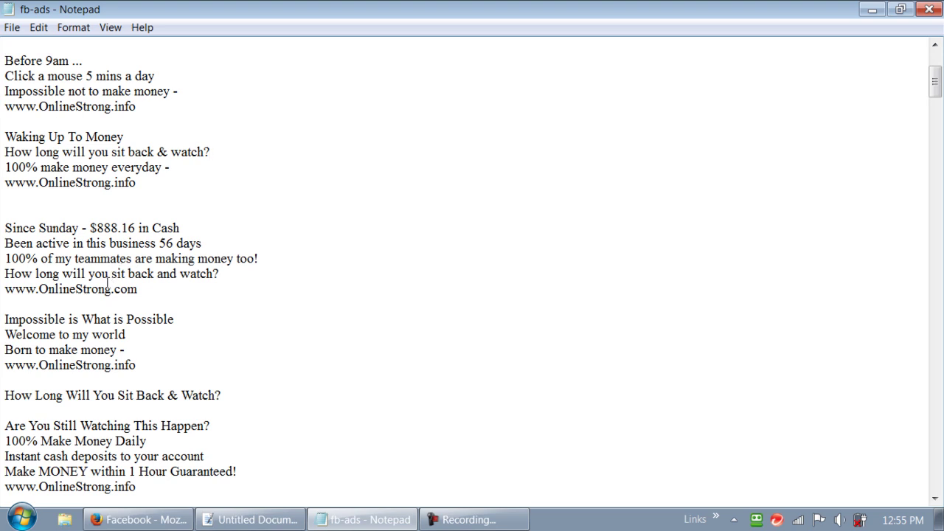
pyautogui.scroll(4, 108, 281)
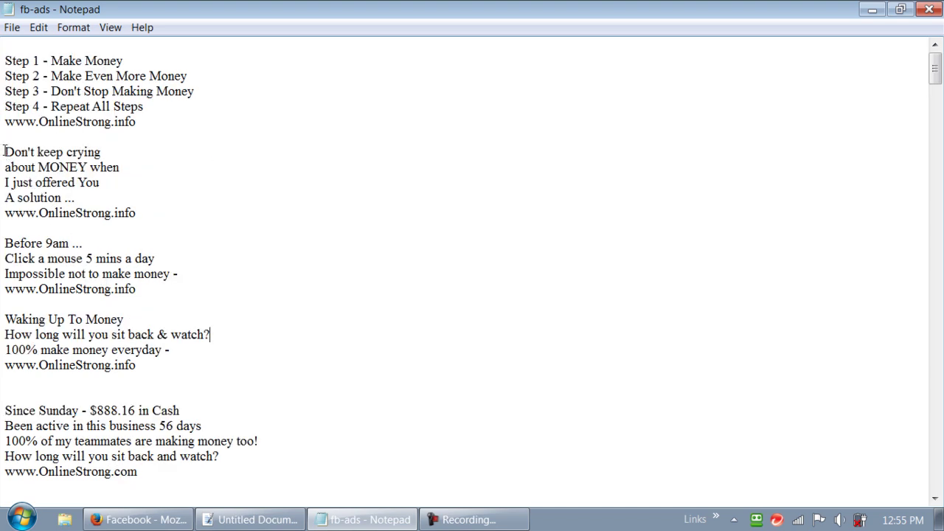
pyautogui.moveTo(5, 151); pyautogui.dragTo(143, 215)
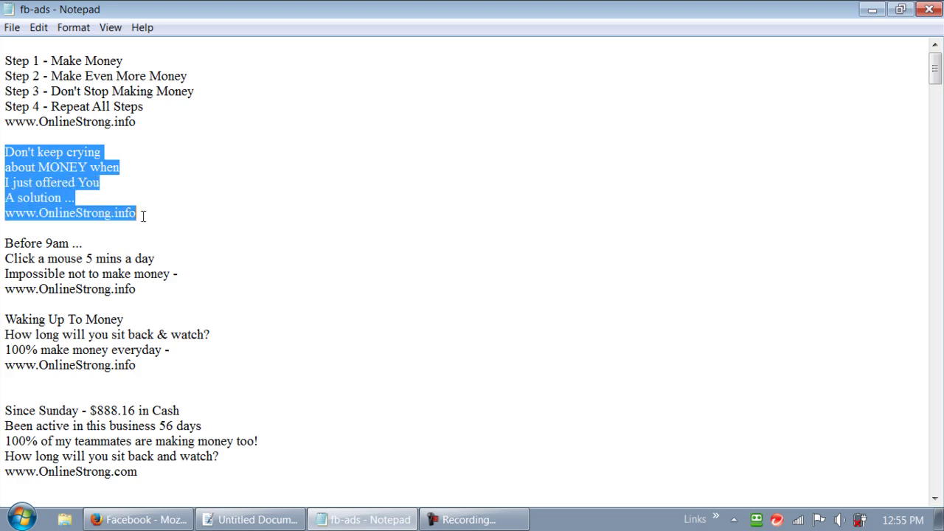
pyautogui.rightClick(26, 177)
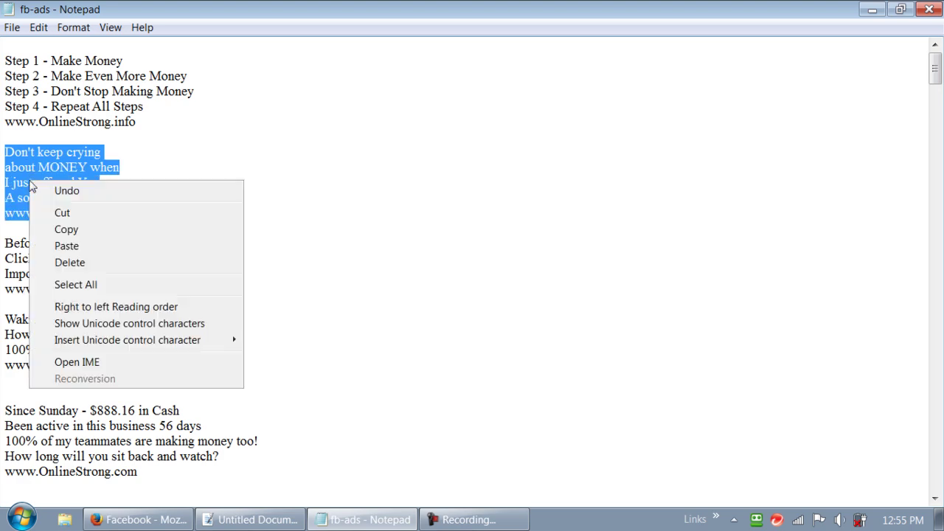
pyautogui.click(70, 228)
# Paste the 'Don't keep crying' promo into a new Facebook status and remove the Money Machine link preview.
pyautogui.click(159, 519)
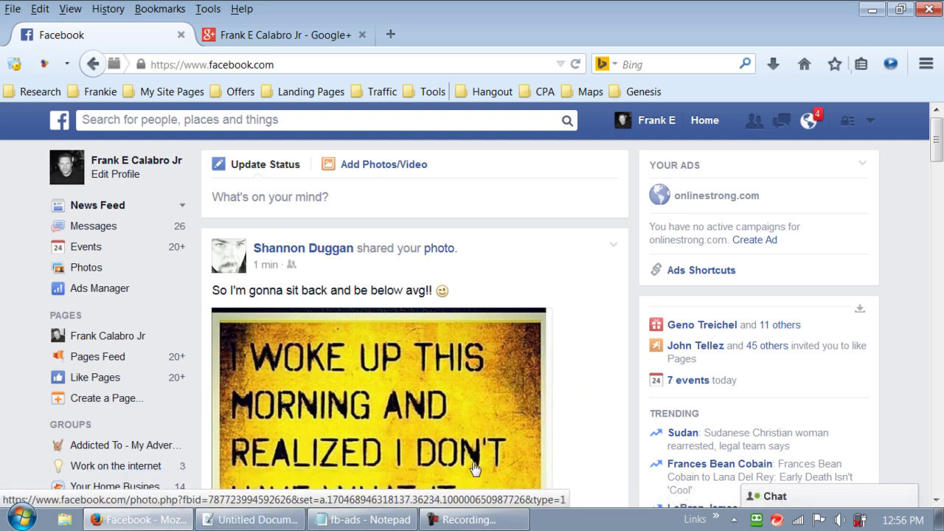
pyautogui.click(713, 131)
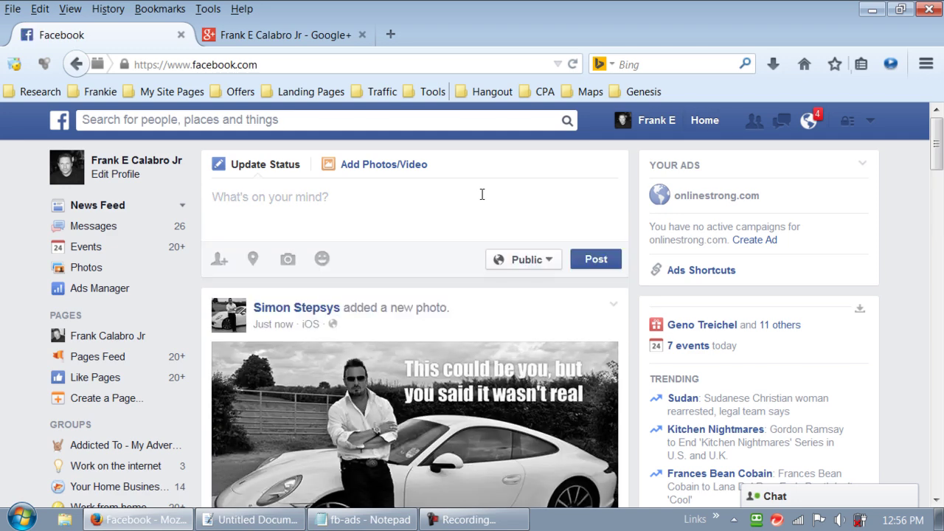
pyautogui.hotkey('ctrl', 'v')
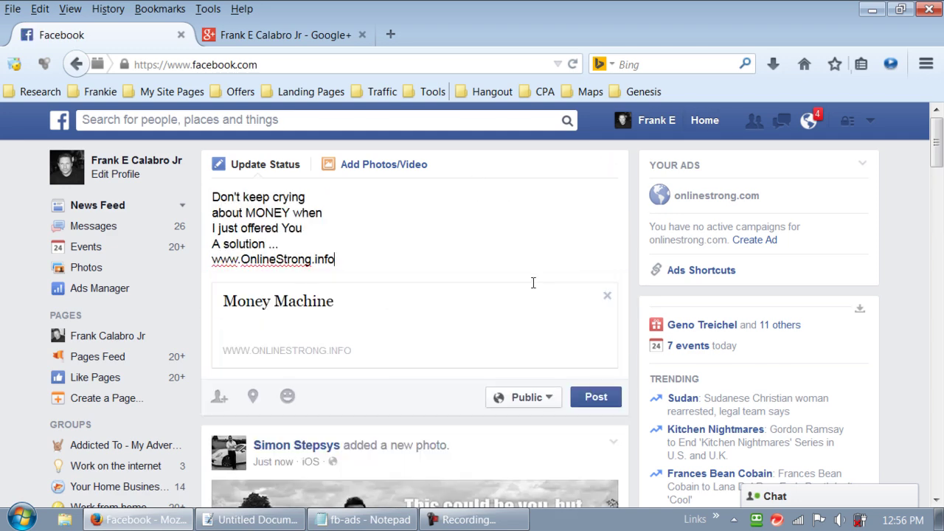
pyautogui.click(607, 296)
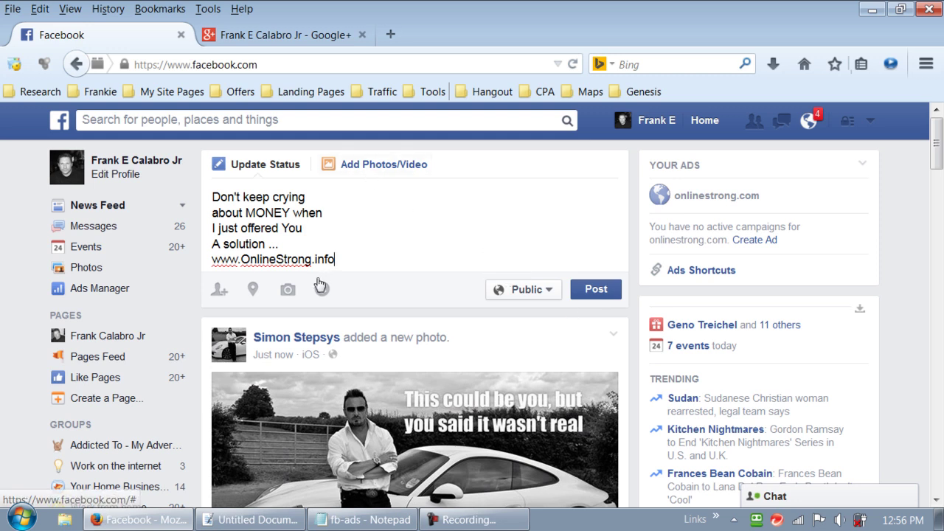
pyautogui.click(289, 290)
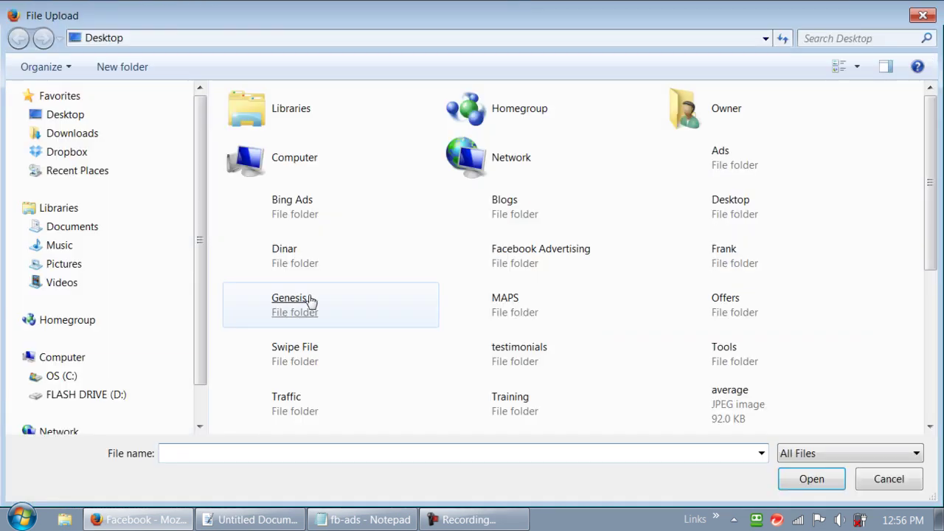
# Attach the maps-day-81 image from MAPS > maps-images to the promo status.
pyautogui.doubleClick(480, 315)
pyautogui.doubleClick(267, 136)
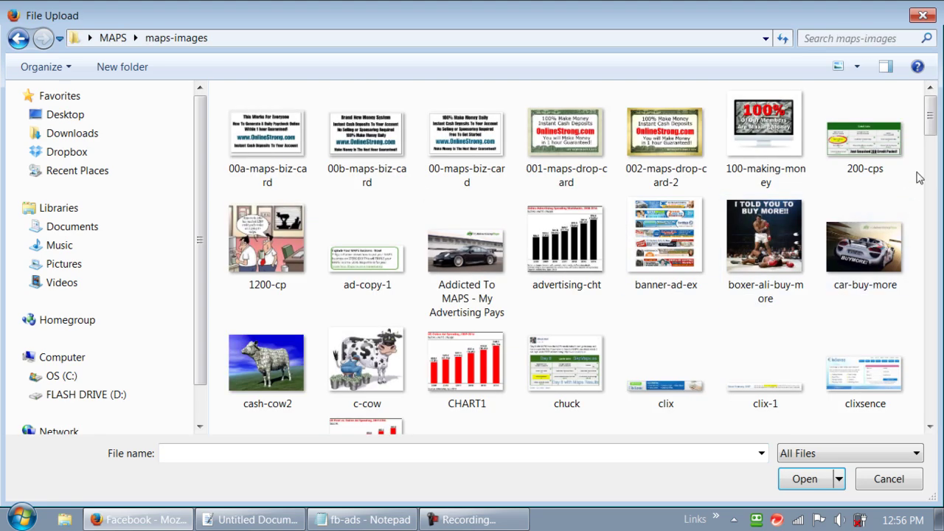
pyautogui.scroll(-10, 929, 277)
pyautogui.scroll(-5, 929, 277)
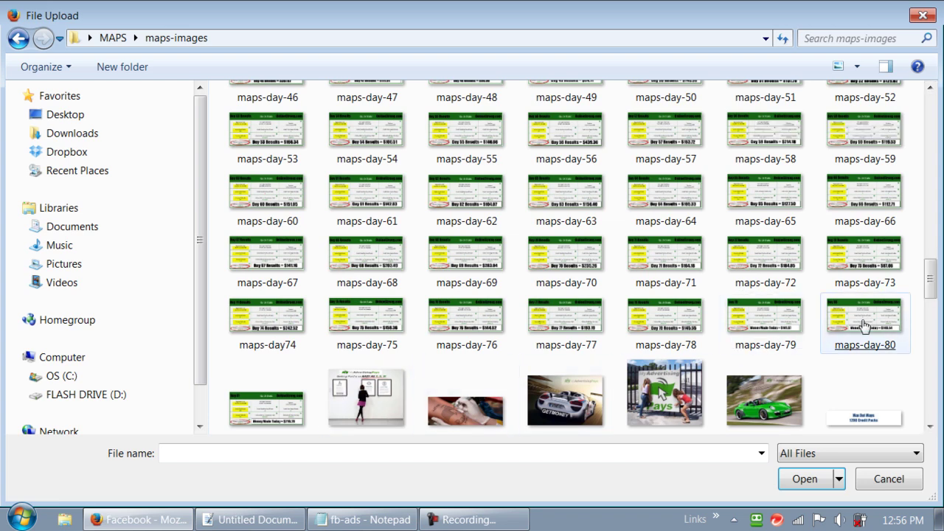
pyautogui.scroll(-1, 931, 292)
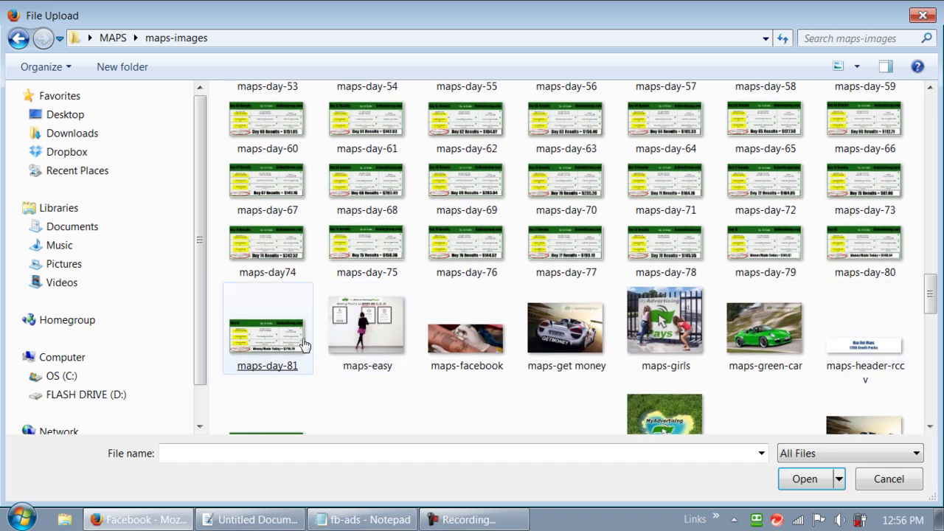
pyautogui.click(286, 340)
pyautogui.doubleClick(286, 339)
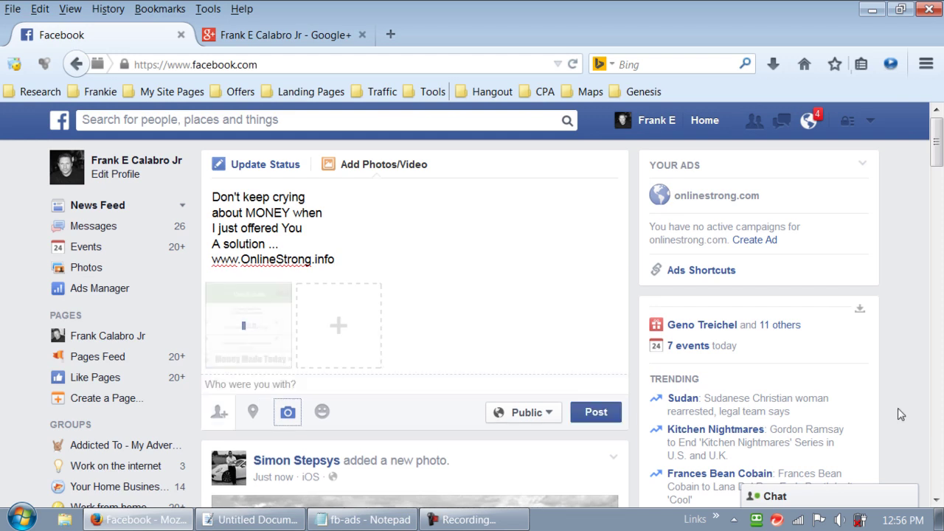
# Publish the 'Don't keep crying' promo with its Day 81 image and like the new post.
pyautogui.click(596, 415)
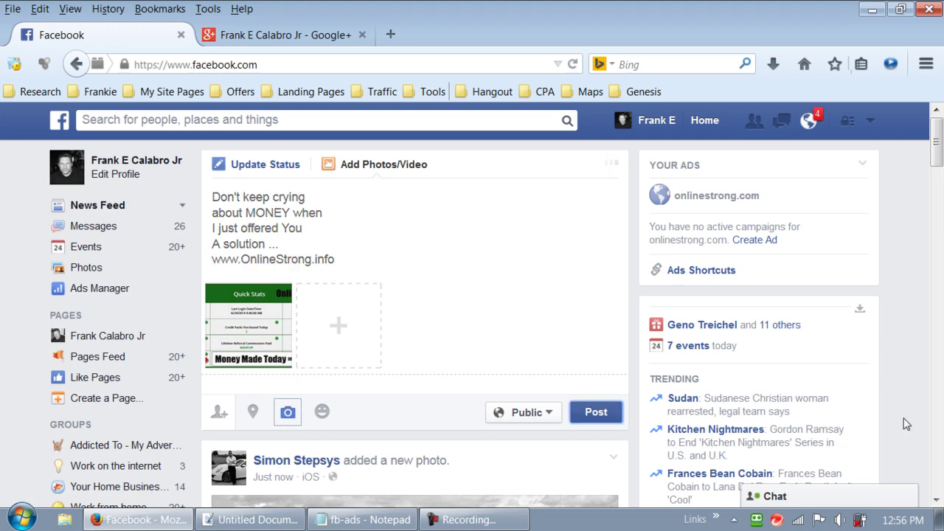
pyautogui.scroll(-4, 907, 422)
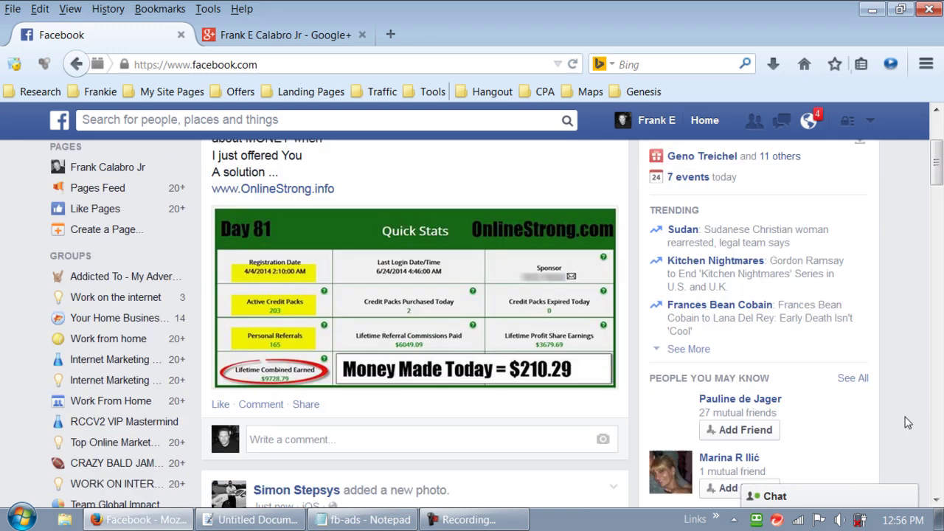
pyautogui.scroll(-1, 907, 422)
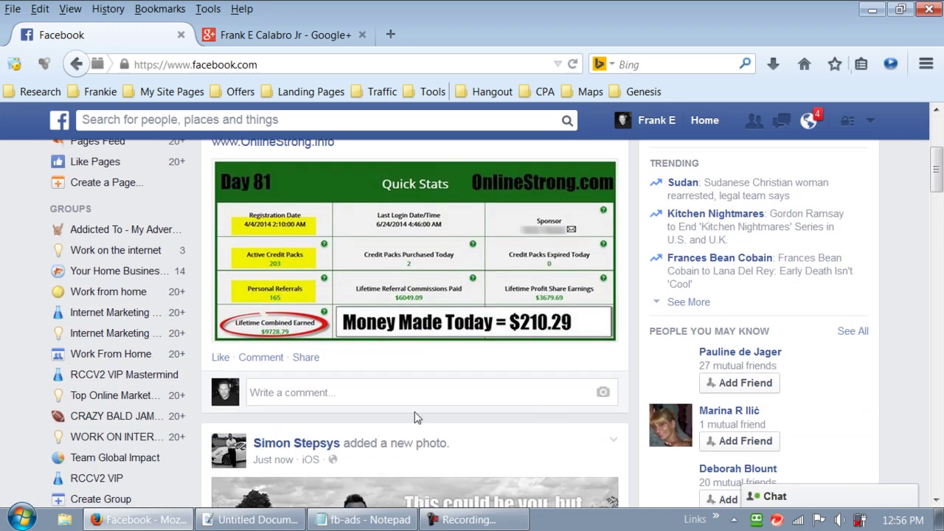
pyautogui.click(220, 358)
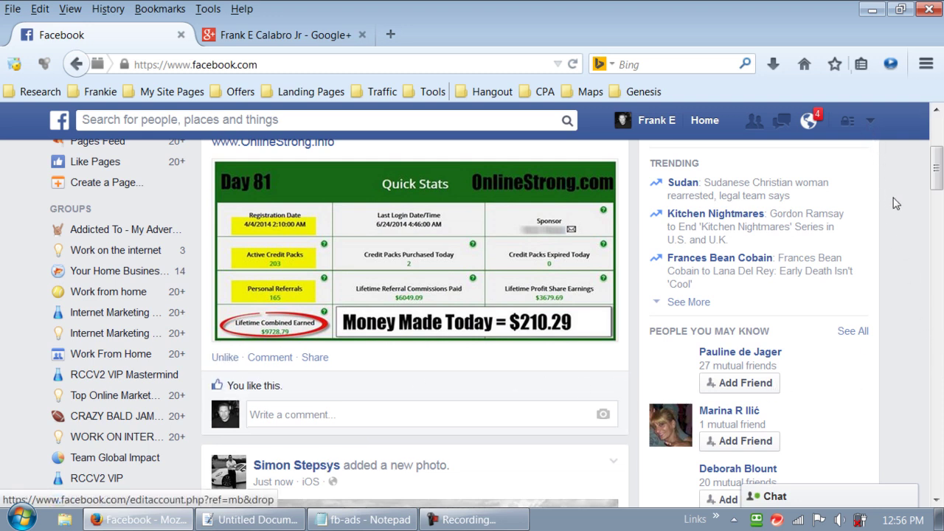
pyautogui.moveTo(936, 177); pyautogui.dragTo(939, 167)
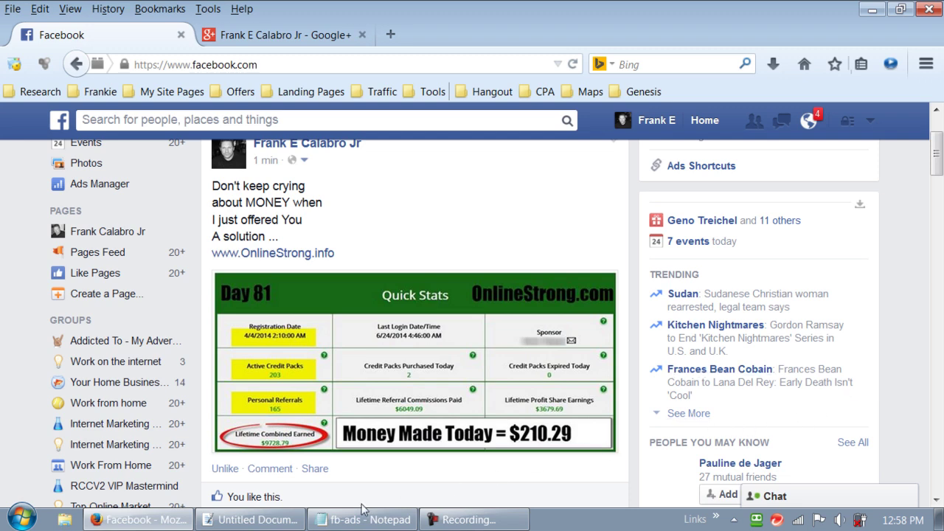
pyautogui.moveTo(139, 519)
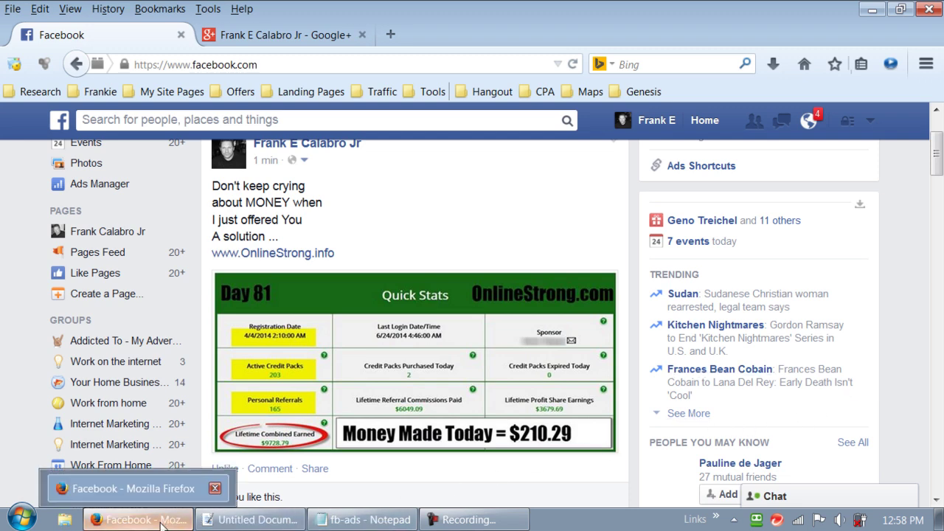
# Glance at the fb-ads notes and posting checklist, then open the MAPS folder from the desktop.
pyautogui.click(362, 519)
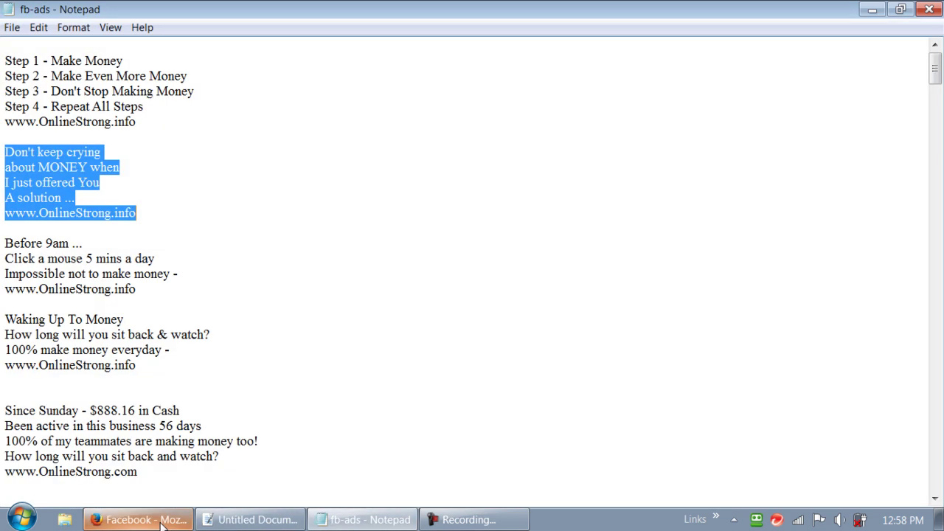
pyautogui.click(873, 9)
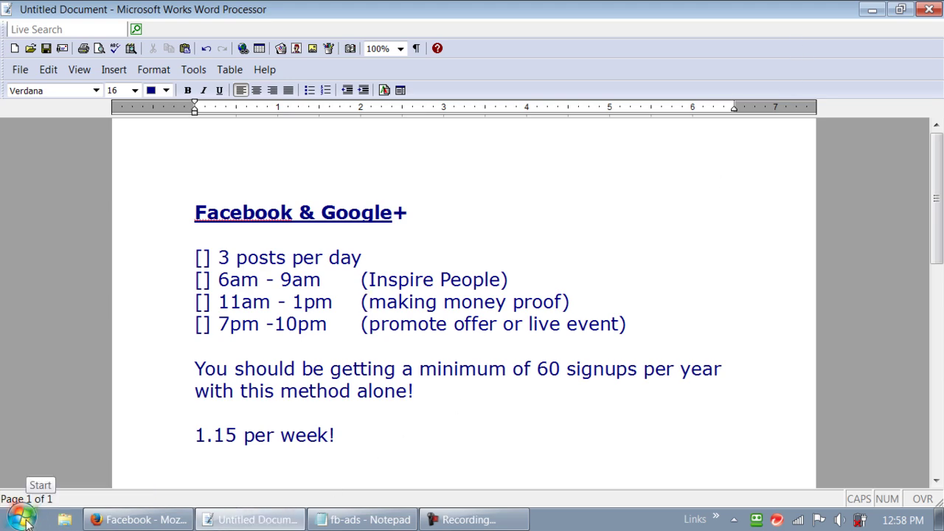
pyautogui.click(867, 13)
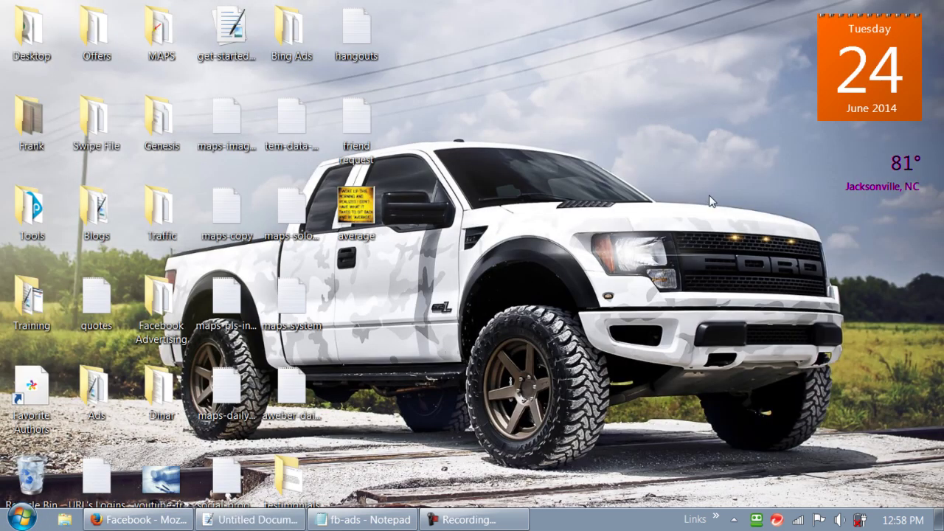
pyautogui.doubleClick(157, 31)
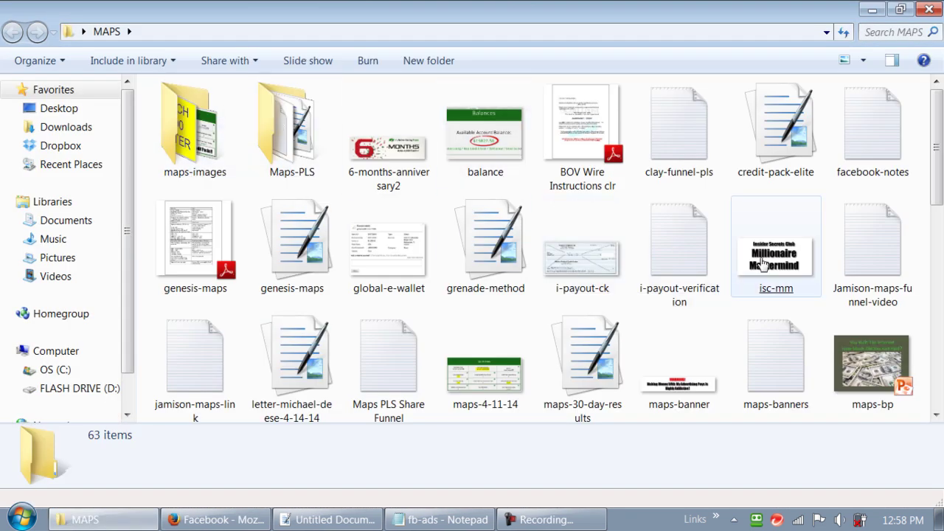
# Scroll the MAPS folder and select the maps-proof image file.
pyautogui.scroll(-3, 851, 219)
pyautogui.scroll(-2, 852, 219)
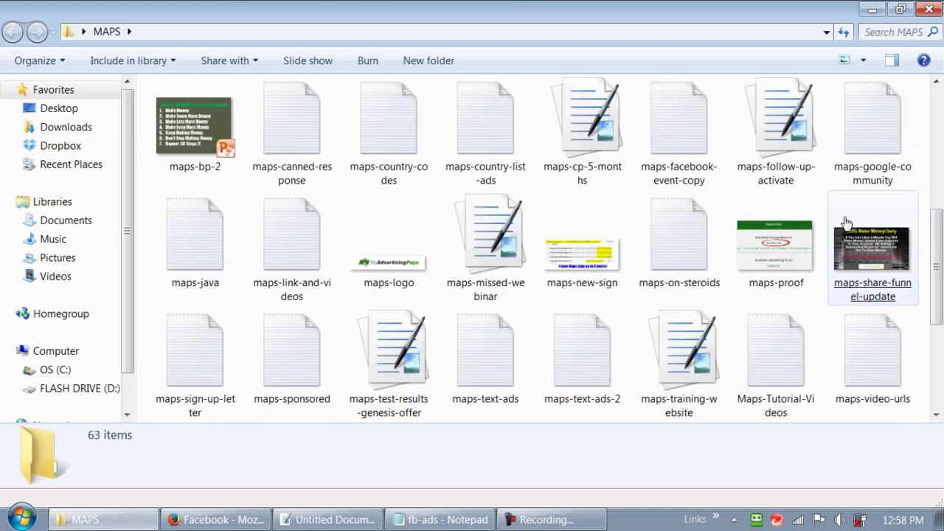
pyautogui.scroll(-3, 848, 221)
pyautogui.click(839, 226)
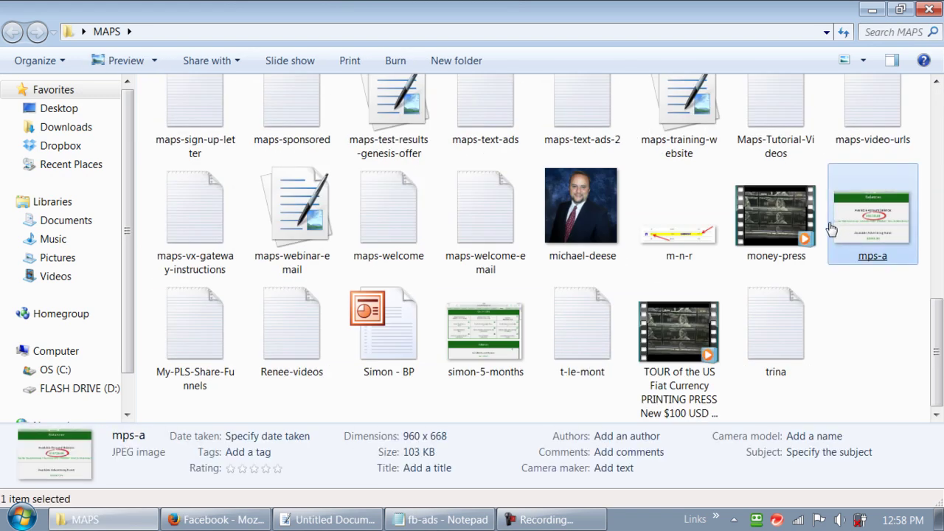
pyautogui.scroll(3, 834, 229)
pyautogui.scroll(2, 824, 229)
pyautogui.click(820, 230)
pyautogui.scroll(-1, 796, 251)
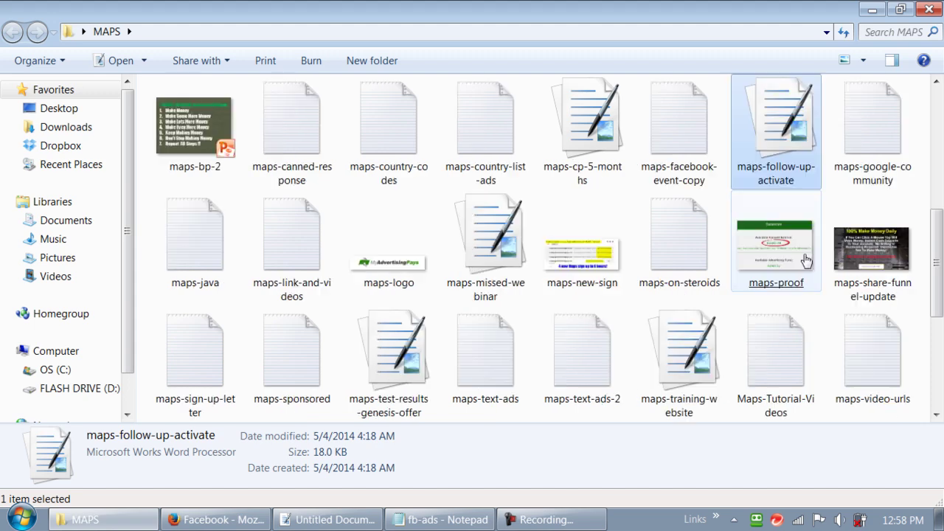
pyautogui.click(786, 263)
# View maps-proof with its circled $23,387.48 balance in Photo Viewer, then close it with Alt+F4.
pyautogui.doubleClick(785, 263)
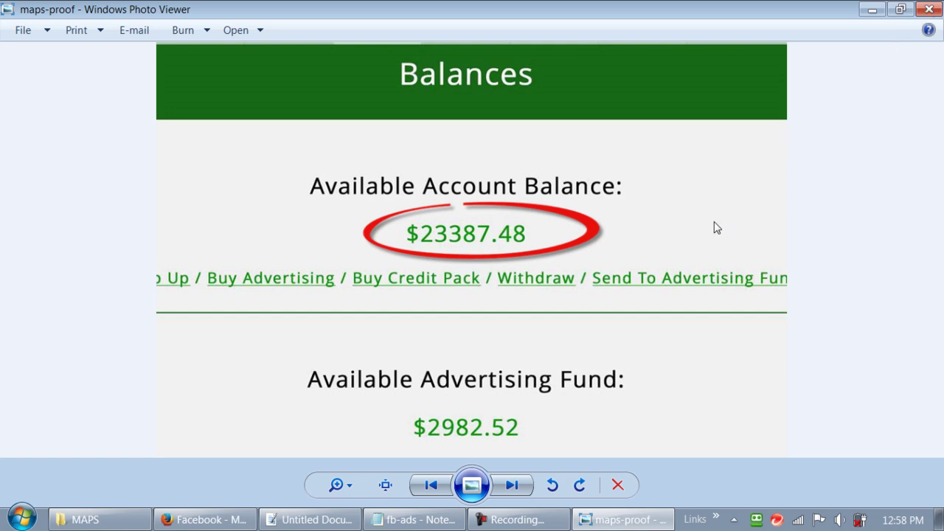
pyautogui.hotkey('alt', 'F4')
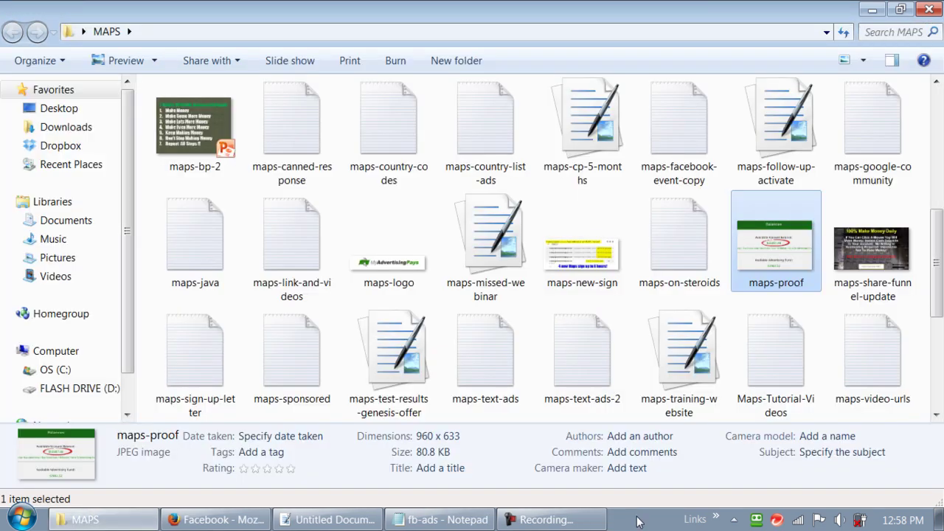
pyautogui.scroll(1, 489, 353)
# Open the maps-images folder inside MAPS and scroll down through its pictures.
pyautogui.scroll(1, 489, 354)
pyautogui.click(485, 351)
pyautogui.scroll(2, 442, 332)
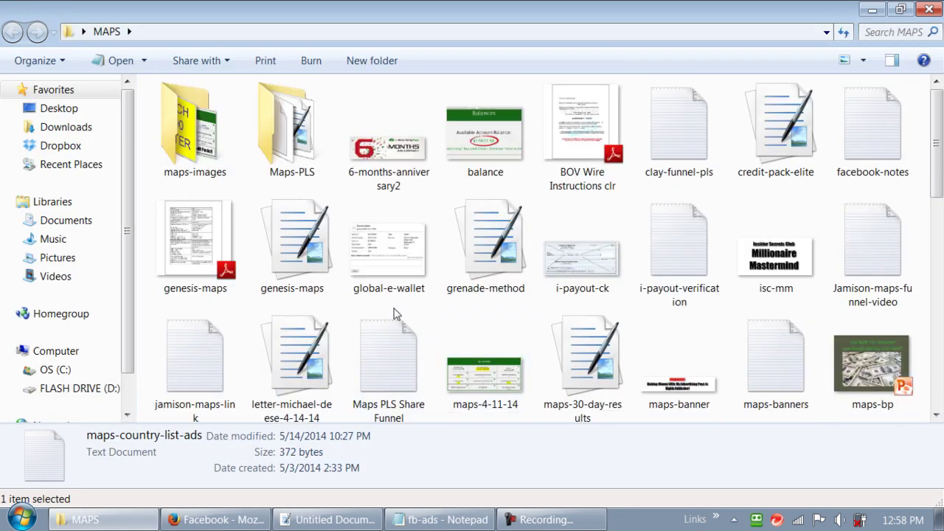
pyautogui.click(204, 152)
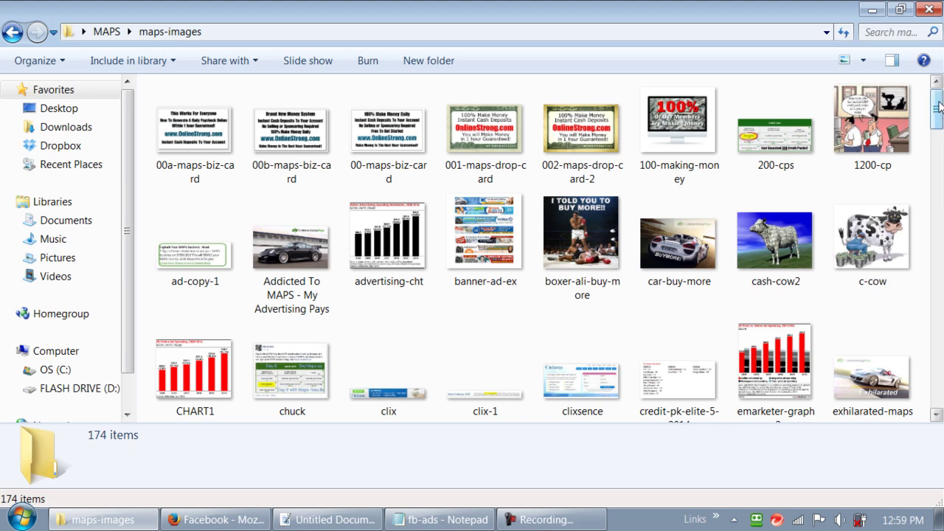
pyautogui.moveTo(937, 106); pyautogui.dragTo(938, 155)
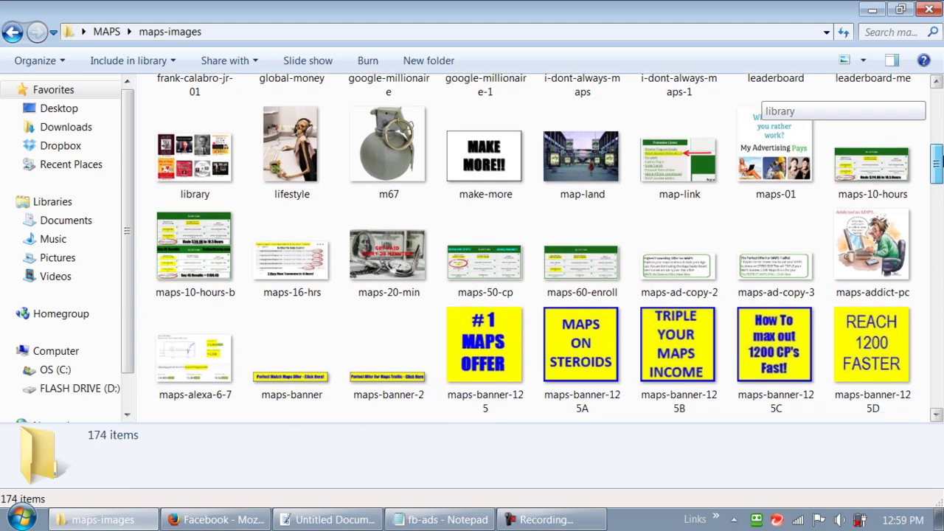
pyautogui.moveTo(939, 155); pyautogui.dragTo(940, 323)
# Open maps-screen-fb-event showing $81,934.00 total withdrawn, review it, then close Photo Viewer.
pyautogui.doubleClick(388, 339)
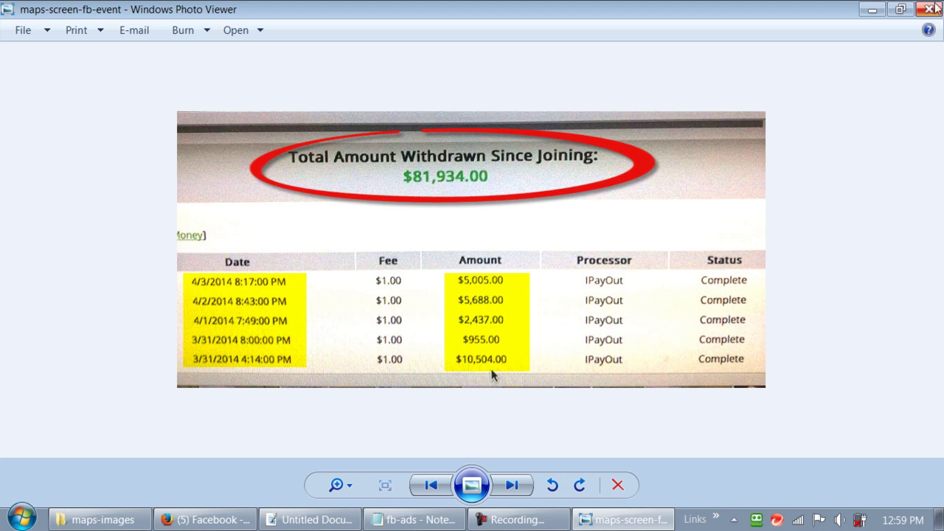
pyautogui.click(930, 9)
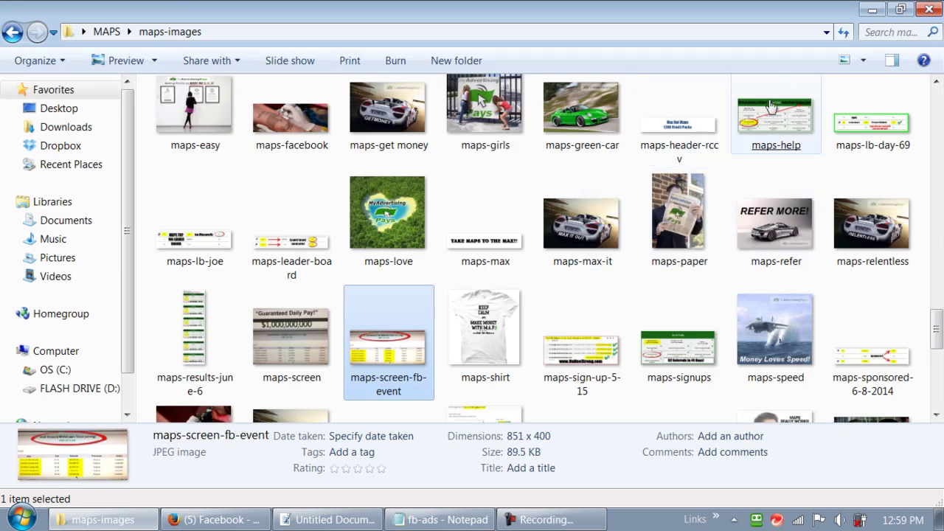
# Bring the Works posting schedule document forward and place the cursor in the 7pm-10pm promotion line.
pyautogui.click(324, 519)
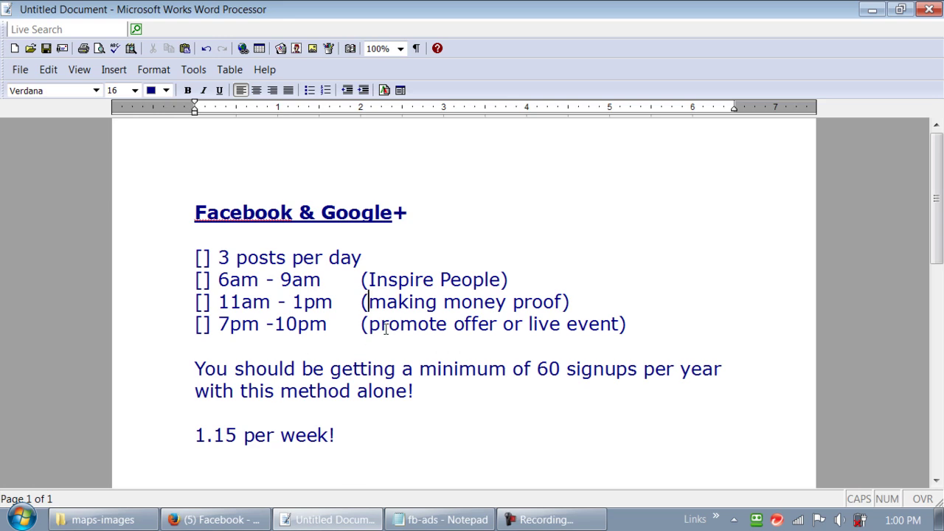
pyautogui.click(219, 323)
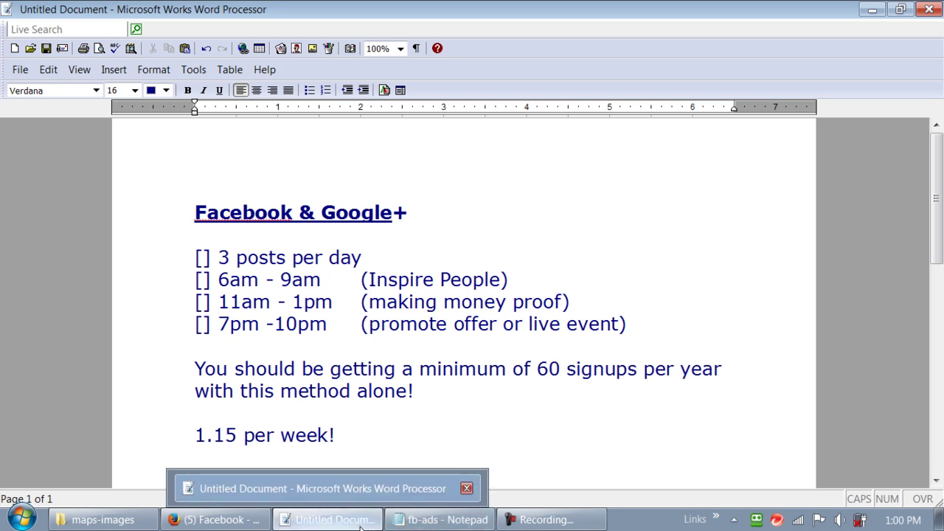
pyautogui.moveTo(441, 519)
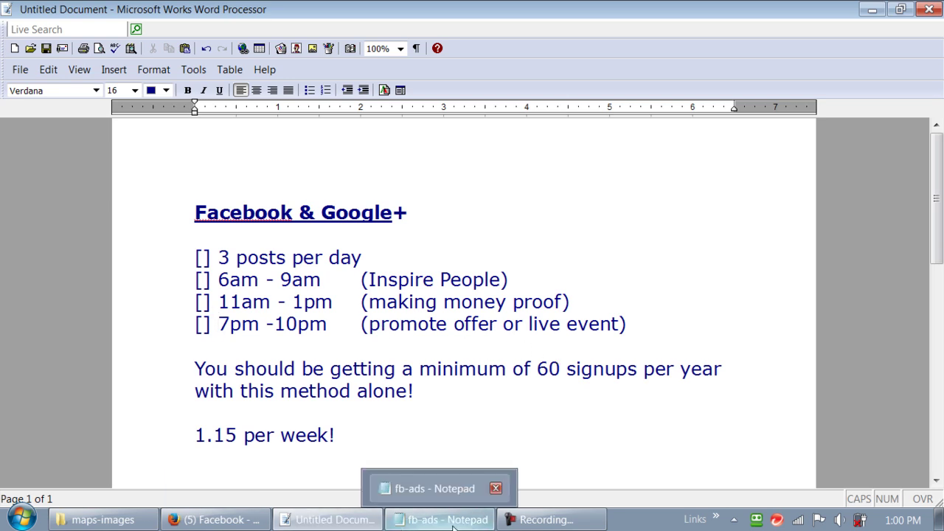
# Copy the Step 1–4 promo text and its OnlineStrong.info link from the fb-ads notes into Facebook's clipboard.
pyautogui.click(452, 519)
pyautogui.click(455, 398)
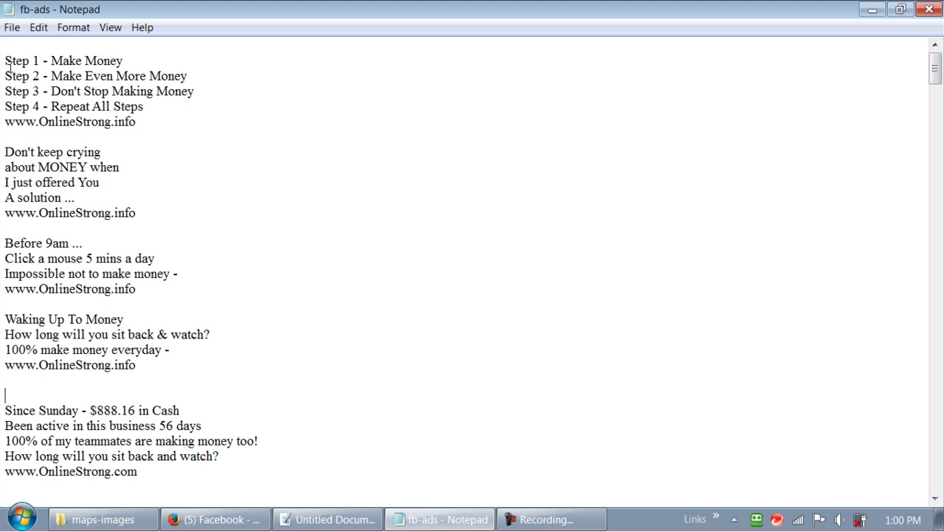
pyautogui.moveTo(5, 60); pyautogui.dragTo(150, 116)
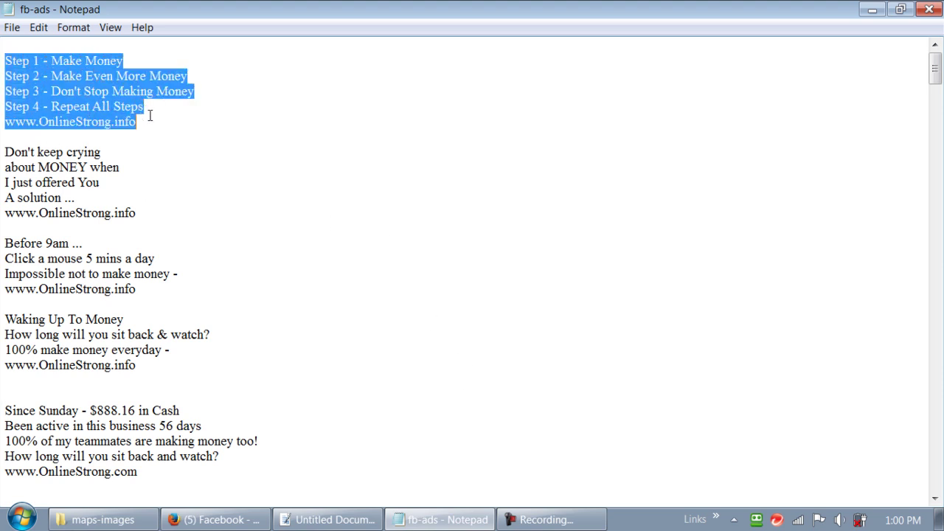
pyautogui.rightClick(98, 89)
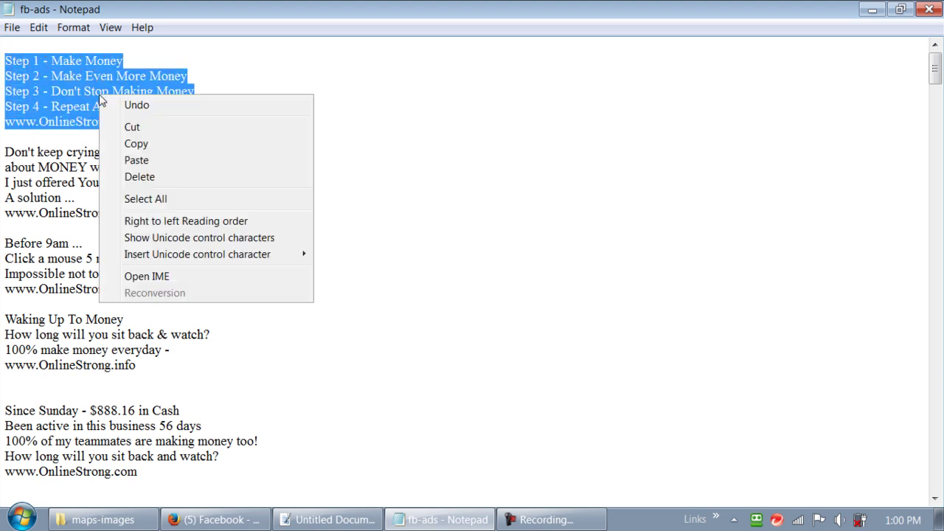
pyautogui.click(149, 144)
pyautogui.click(213, 519)
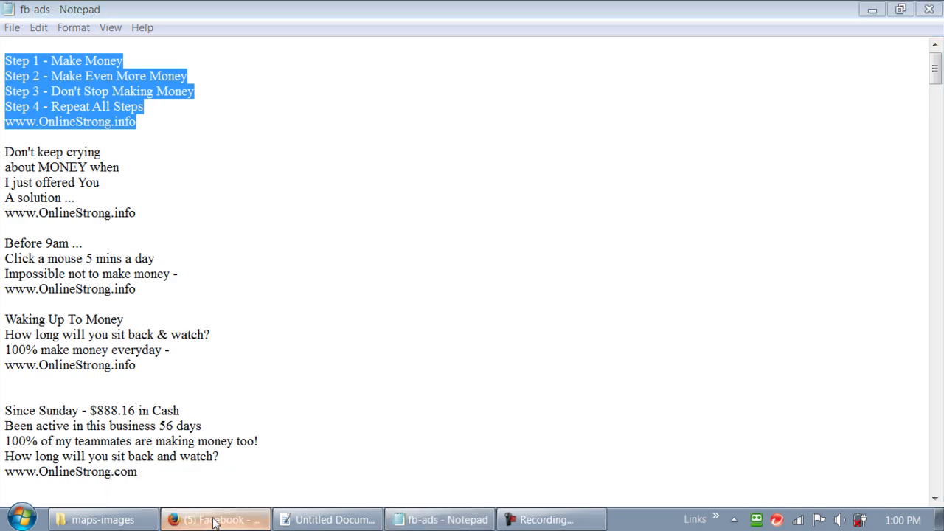
pyautogui.scroll(3, 418, 350)
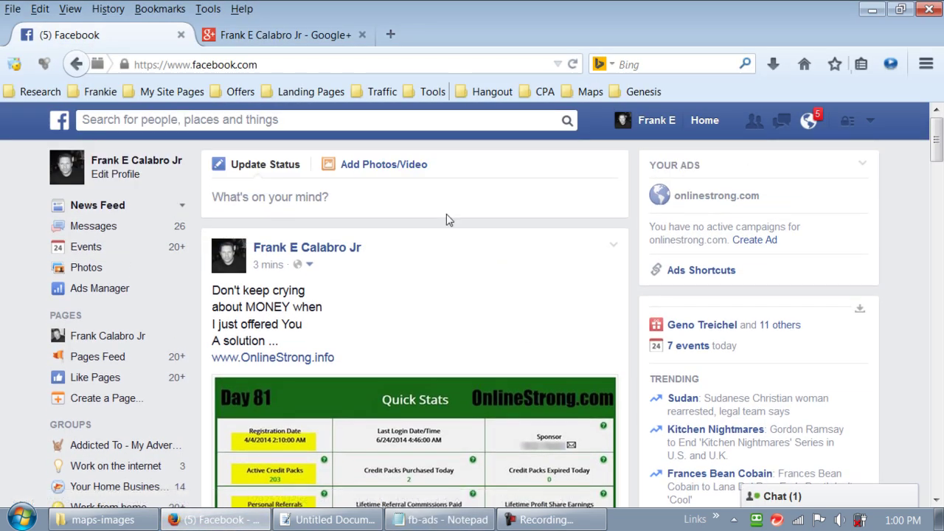
# Paste the Step 1–4 promo text into a new Facebook status.
pyautogui.click(445, 202)
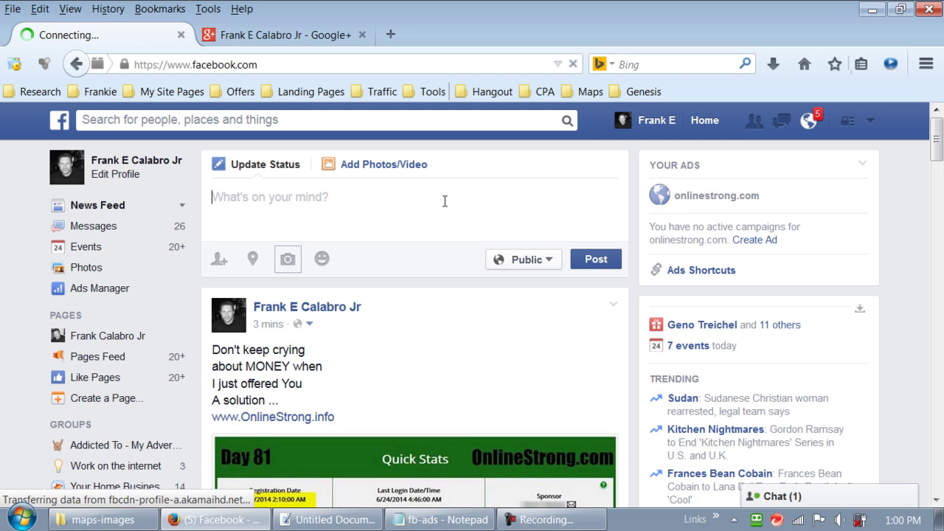
pyautogui.rightClick(444, 201)
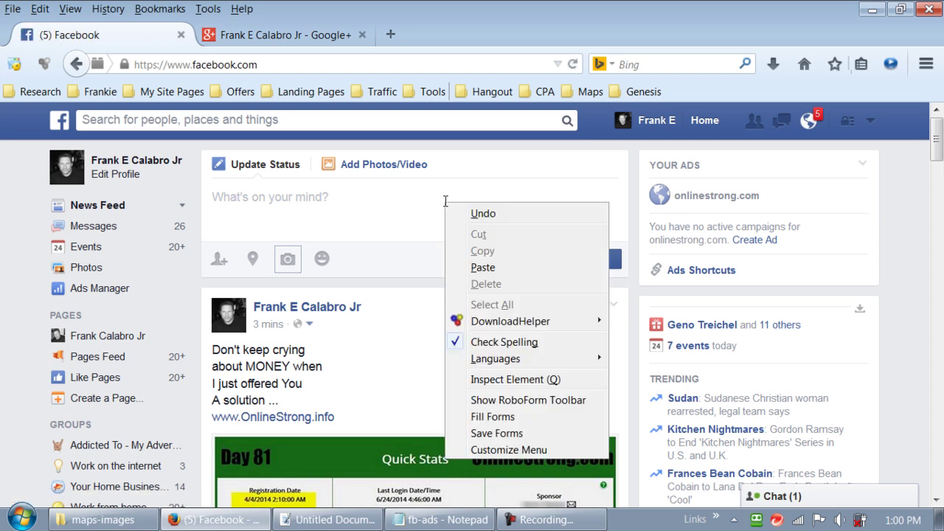
pyautogui.click(487, 265)
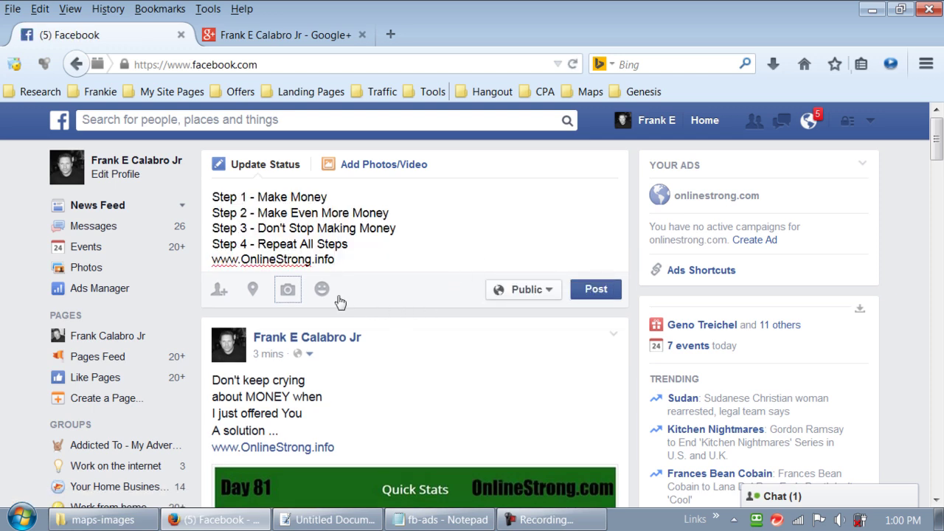
# Attach the maps-20-min money photo to the status.
pyautogui.click(292, 292)
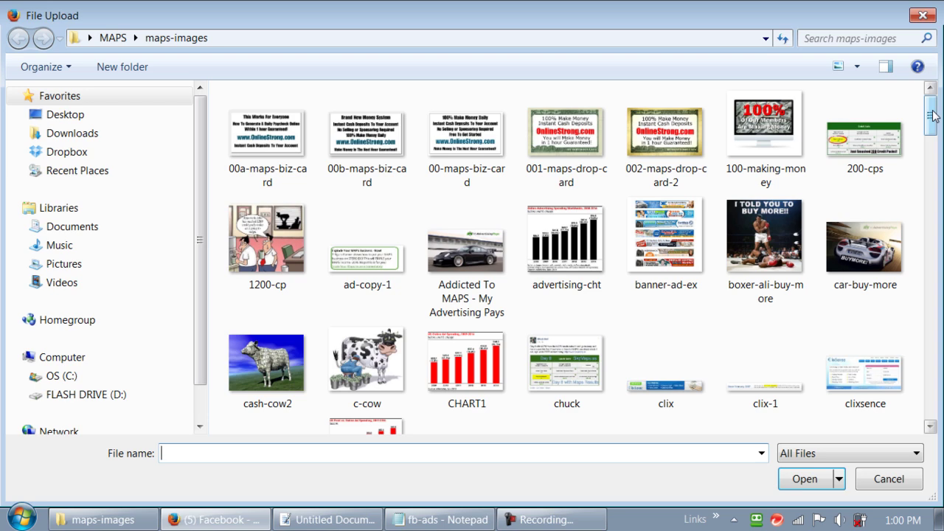
pyautogui.moveTo(932, 116); pyautogui.dragTo(938, 189)
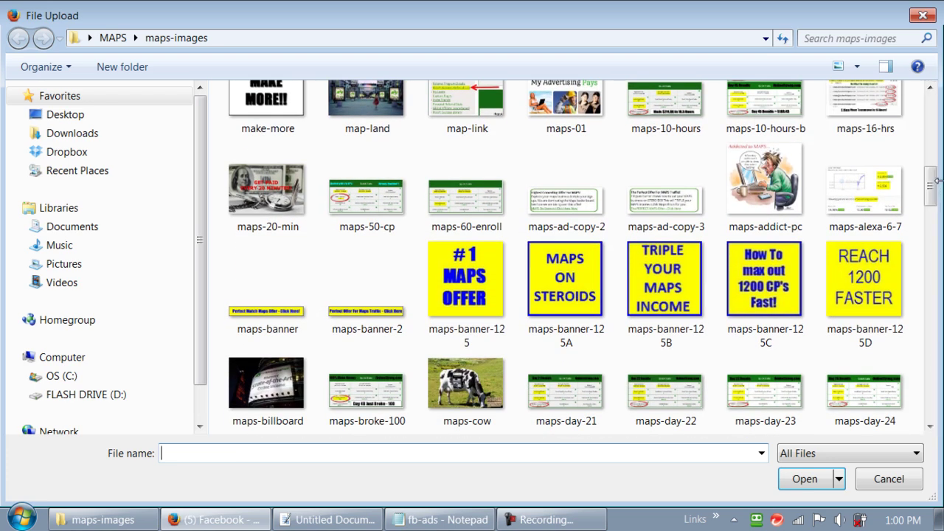
pyautogui.doubleClick(280, 194)
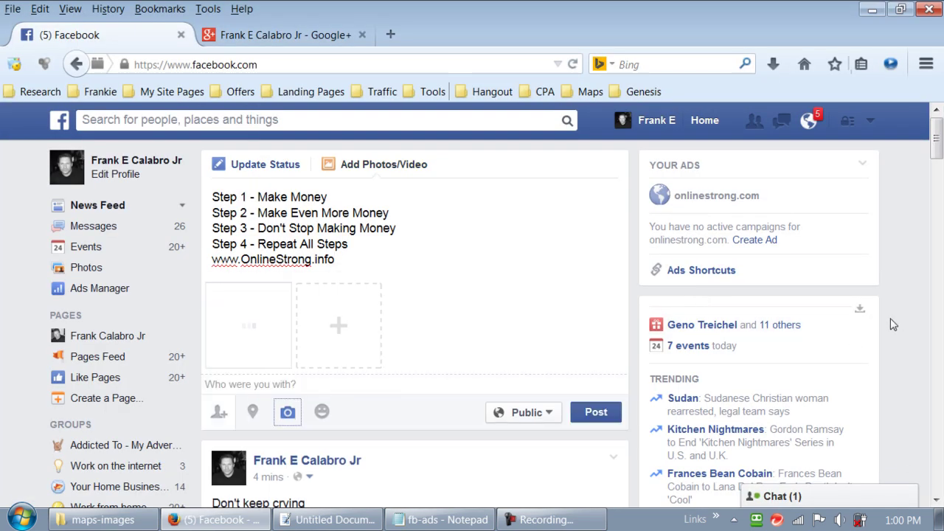
pyautogui.click(391, 35)
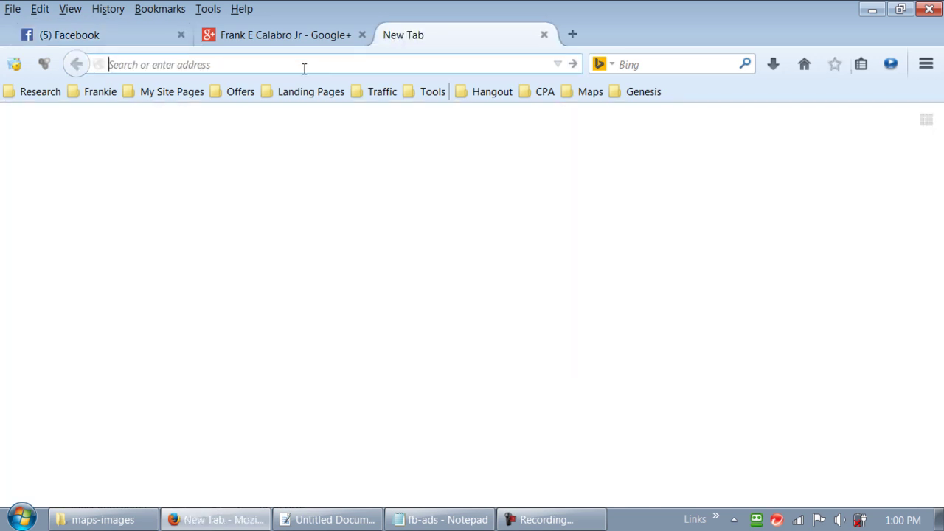
# Load Google Millionaire's Maps Sponsoring > Images & Text Ads page from the My Site Pages bookmarks.
pyautogui.click(147, 94)
pyautogui.click(160, 111)
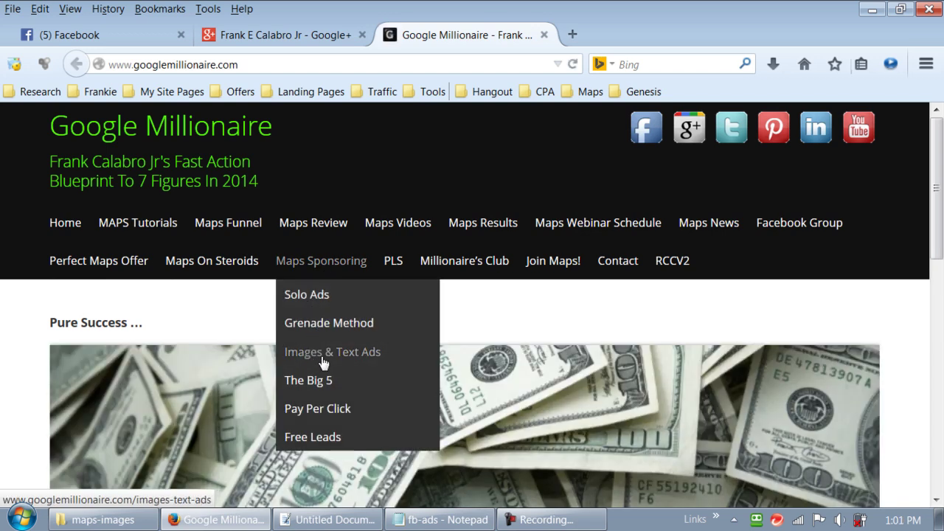
pyautogui.click(322, 359)
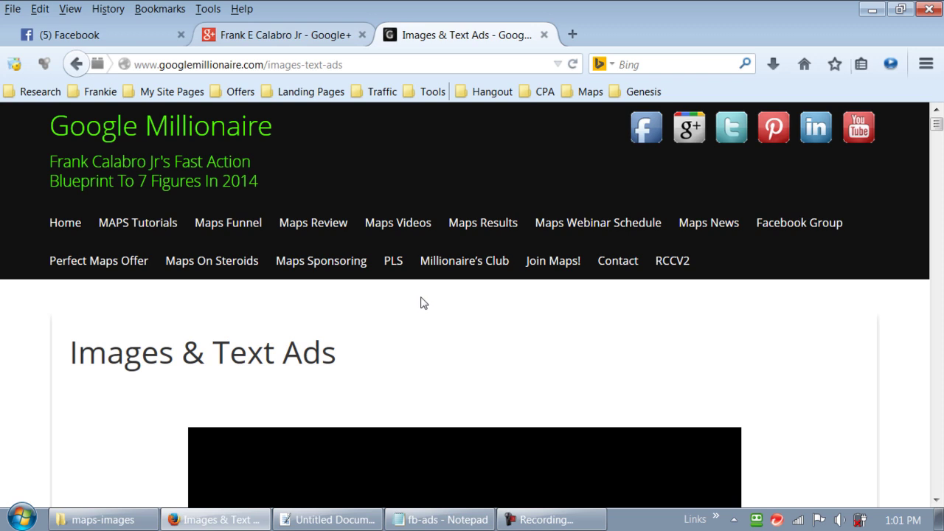
pyautogui.click(118, 37)
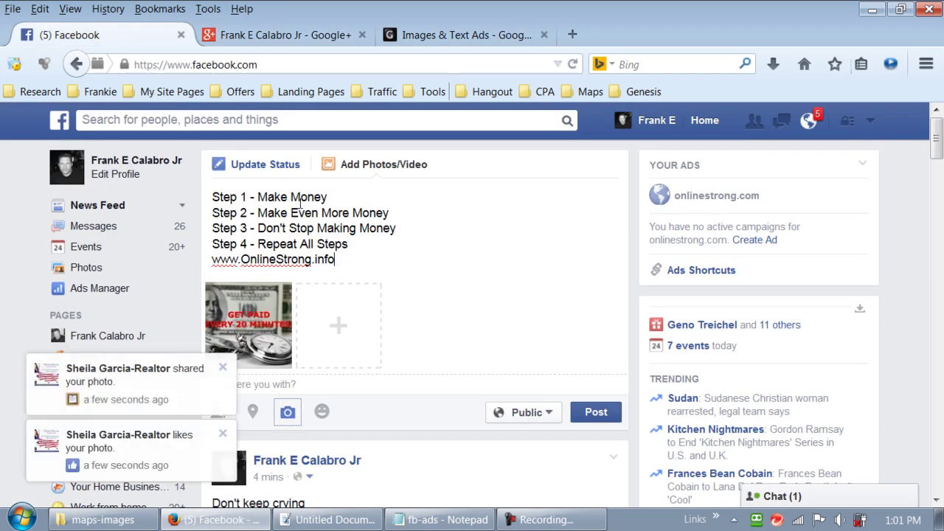
pyautogui.click(594, 420)
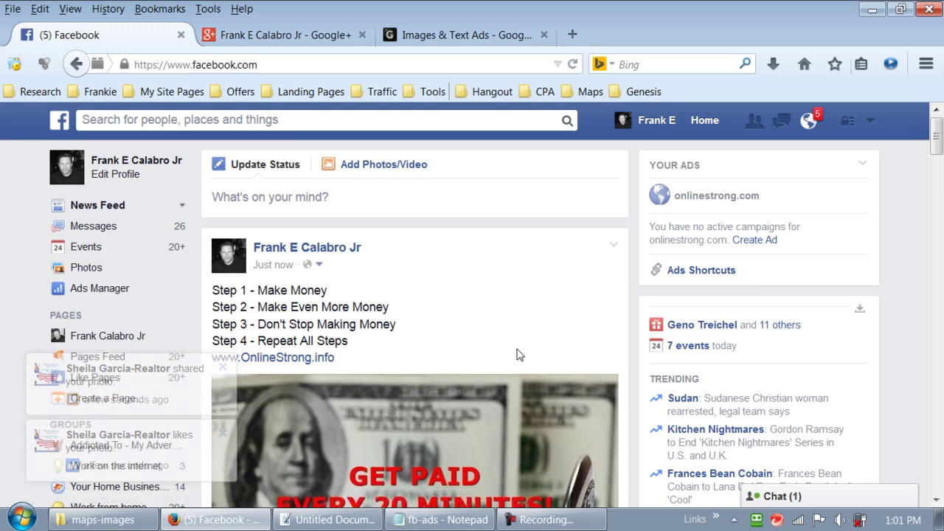
pyautogui.scroll(-2, 545, 345)
pyautogui.scroll(-3, 545, 344)
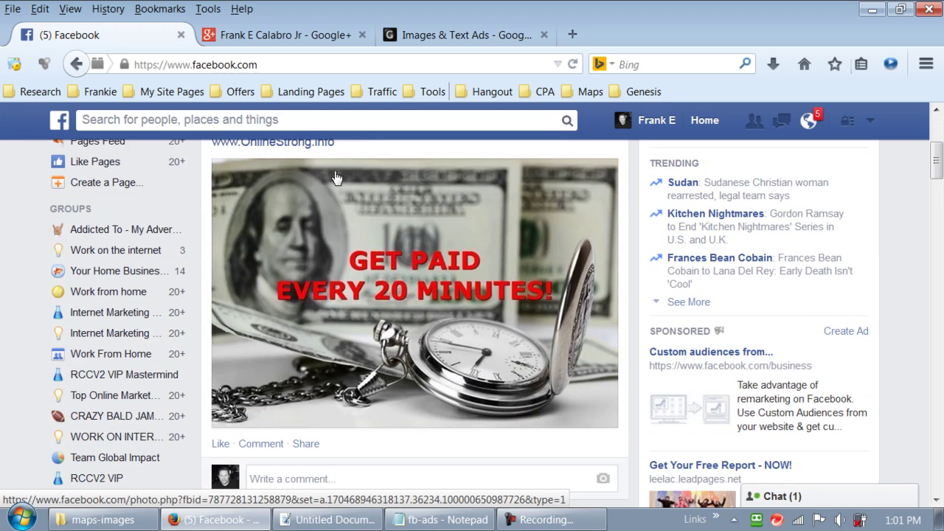
pyautogui.click(416, 309)
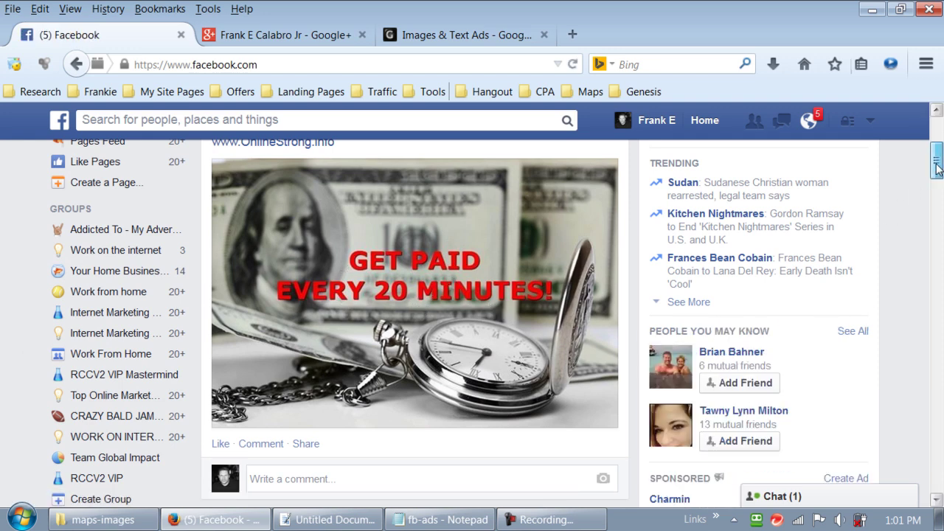
pyautogui.moveTo(935, 166); pyautogui.dragTo(938, 154)
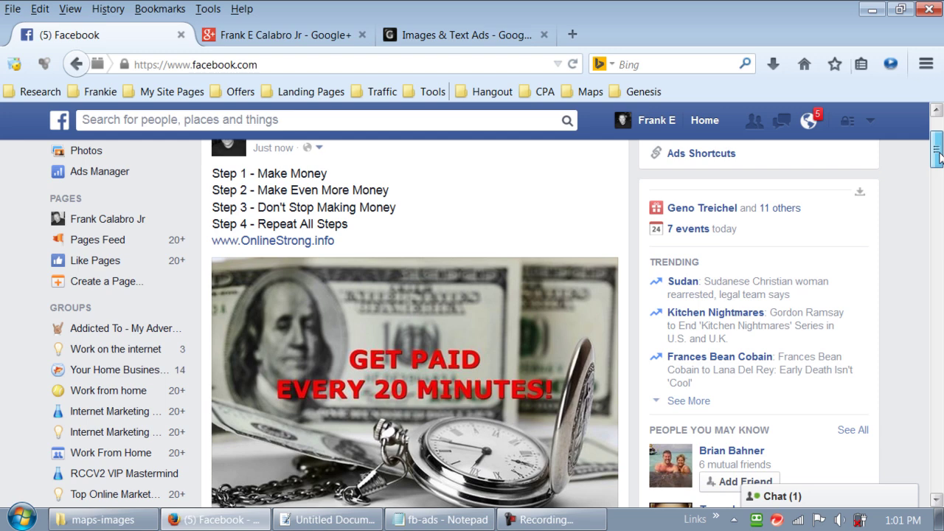
pyautogui.scroll(-1, 937, 157)
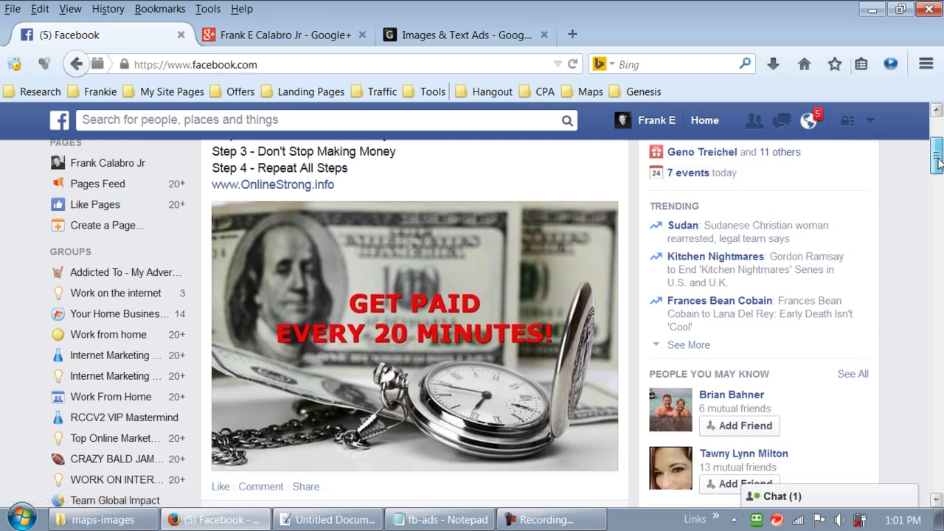
pyautogui.moveTo(937, 162); pyautogui.dragTo(938, 154)
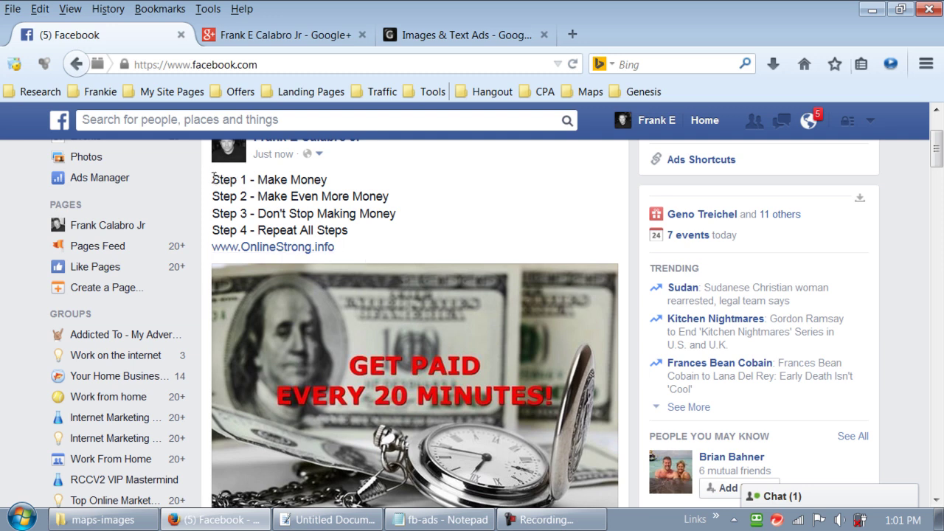
pyautogui.keyDown('shift'); pyautogui.click(253, 198); pyautogui.keyUp('shift')
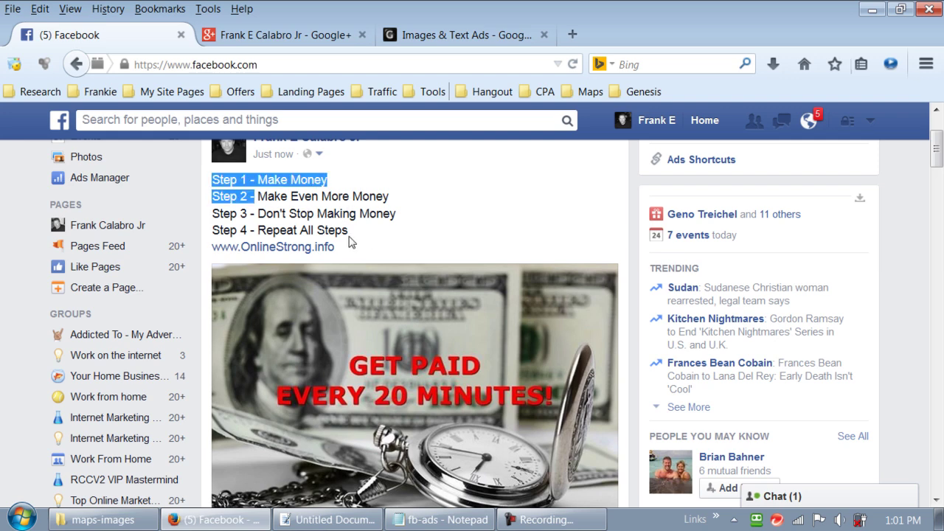
pyautogui.click(288, 261)
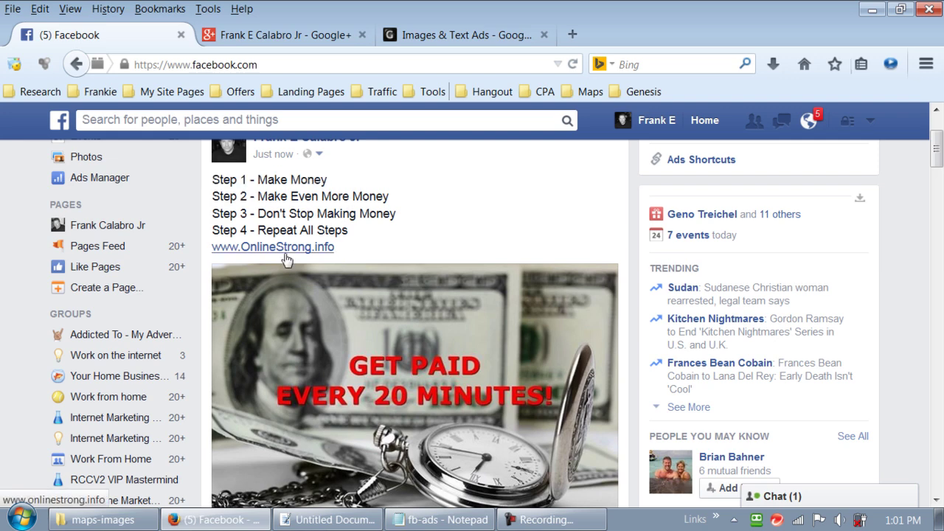
pyautogui.scroll(-3, 471, 372)
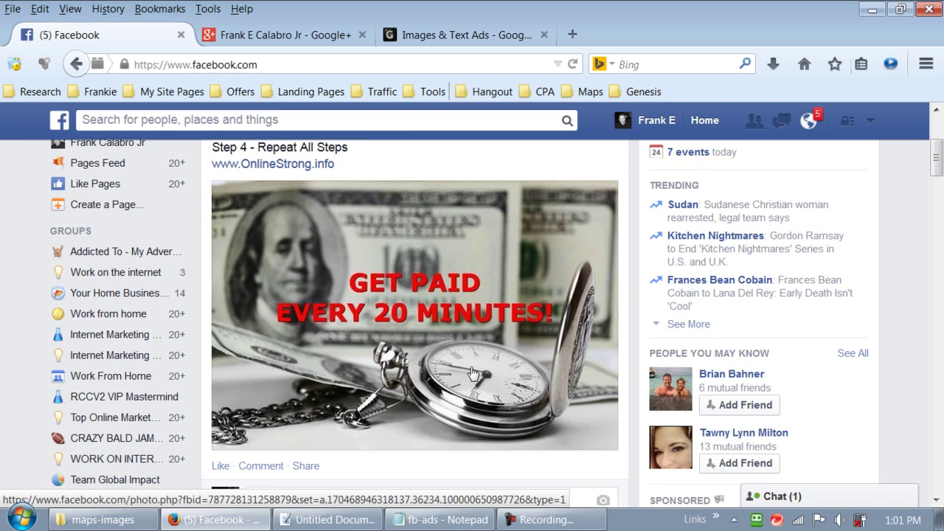
pyautogui.scroll(1, 471, 366)
pyautogui.scroll(3, 471, 367)
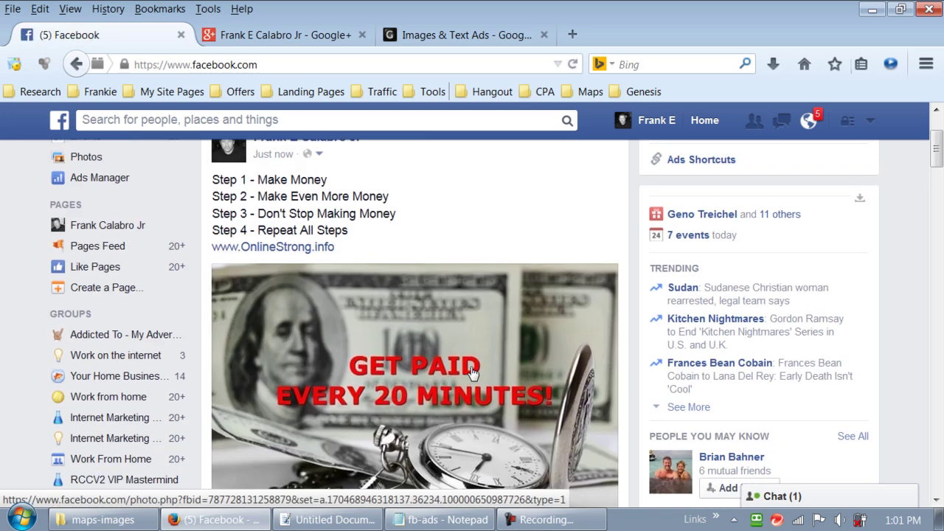
pyautogui.scroll(2, 472, 370)
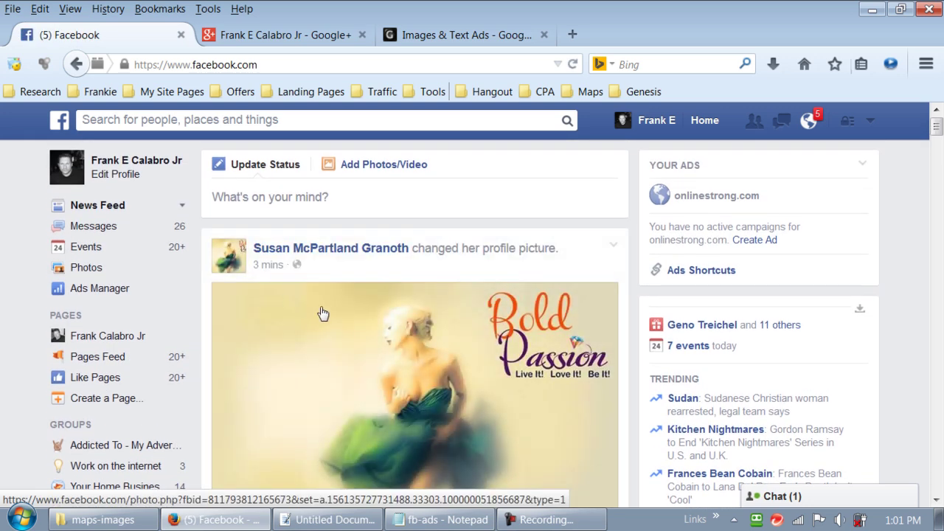
# Switch Facebook to act as the business page, glancing at Google+ while it loads.
pyautogui.click(869, 121)
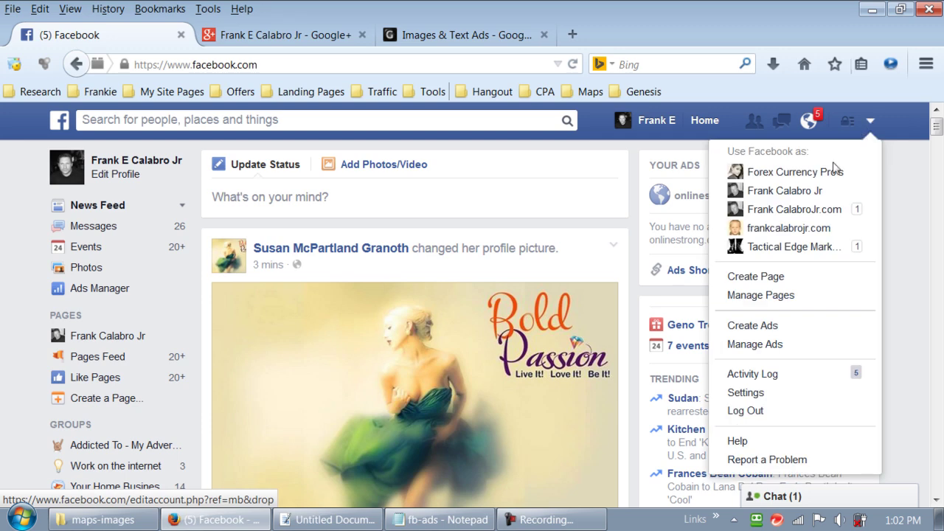
pyautogui.click(802, 193)
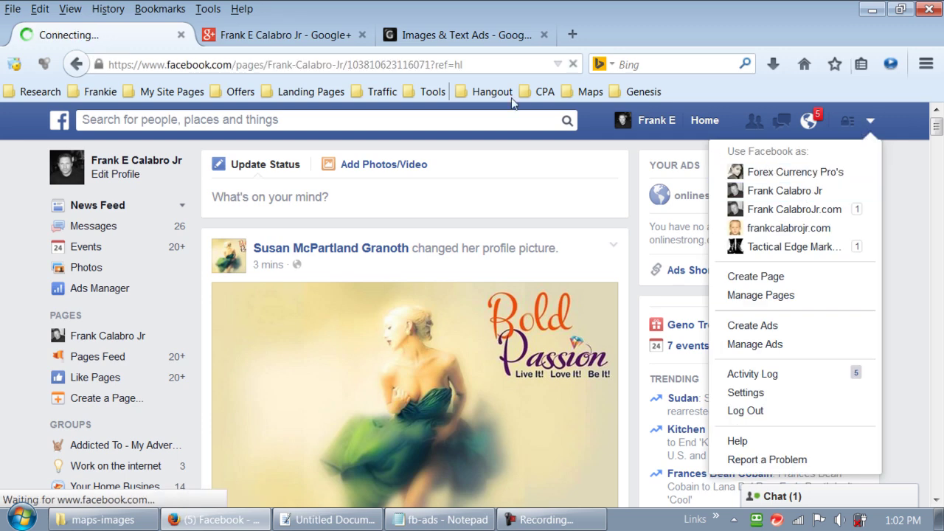
pyautogui.click(298, 37)
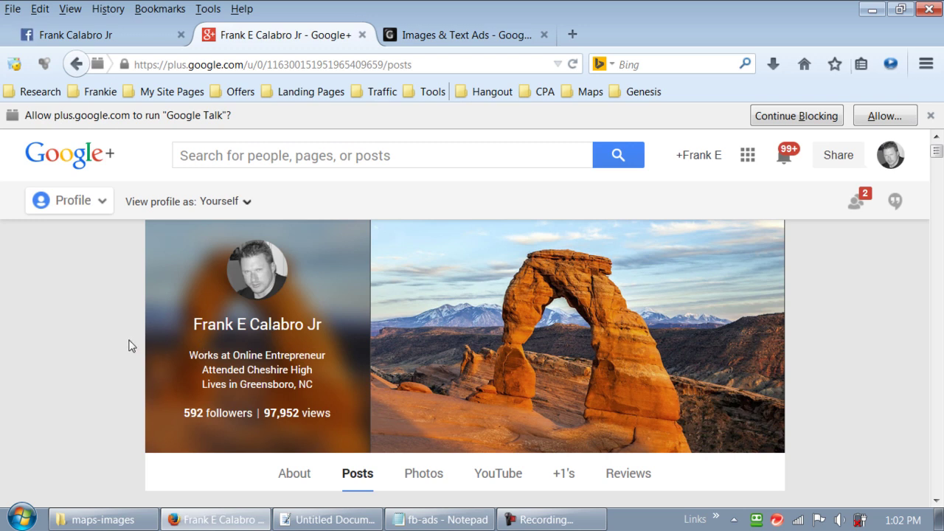
pyautogui.click(129, 45)
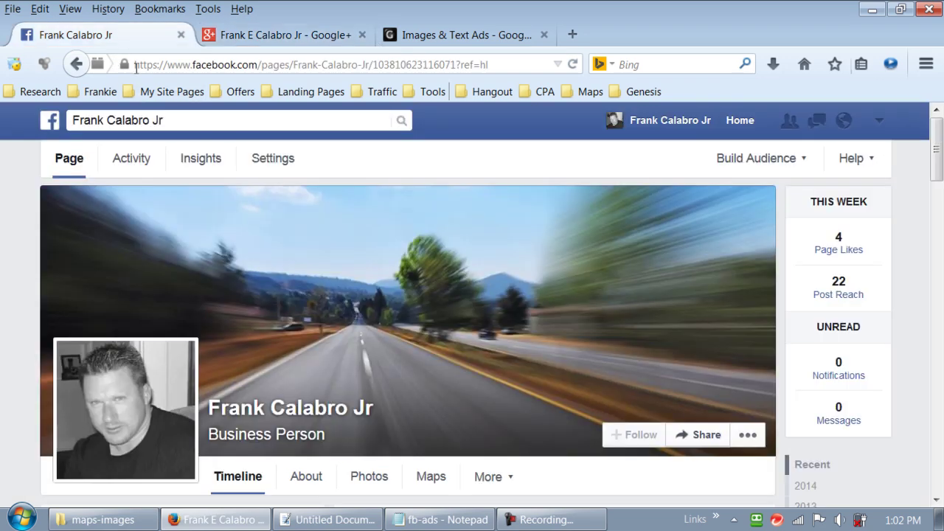
# Scroll down through the business page's timeline posts and back up.
pyautogui.scroll(-3, 443, 327)
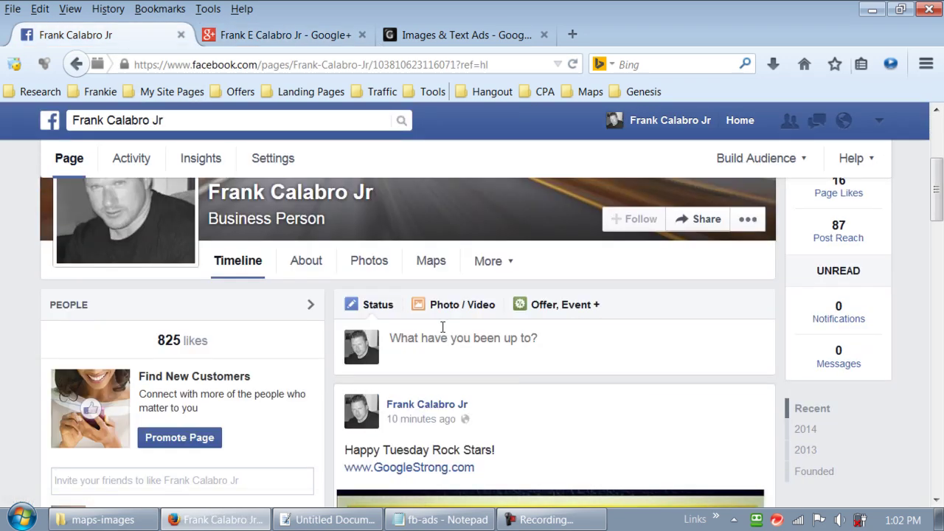
pyautogui.scroll(-3, 432, 337)
pyautogui.scroll(-3, 359, 353)
pyautogui.scroll(-5, 358, 354)
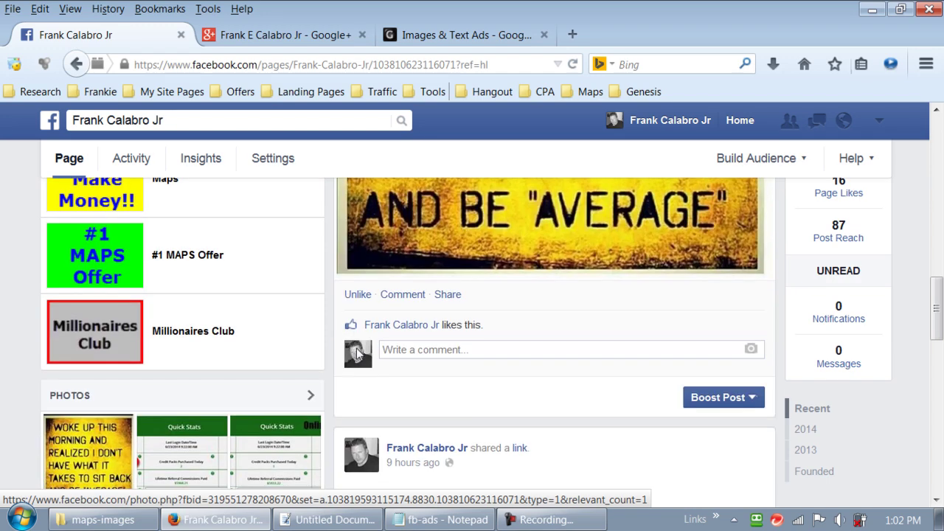
pyautogui.scroll(-3, 357, 354)
pyautogui.scroll(-3, 358, 354)
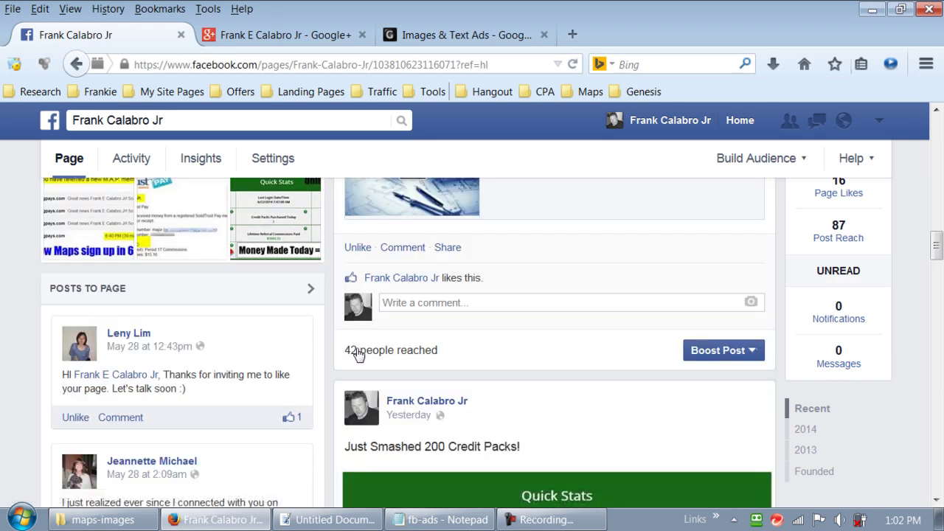
pyautogui.scroll(-5, 357, 354)
pyautogui.scroll(-4, 358, 354)
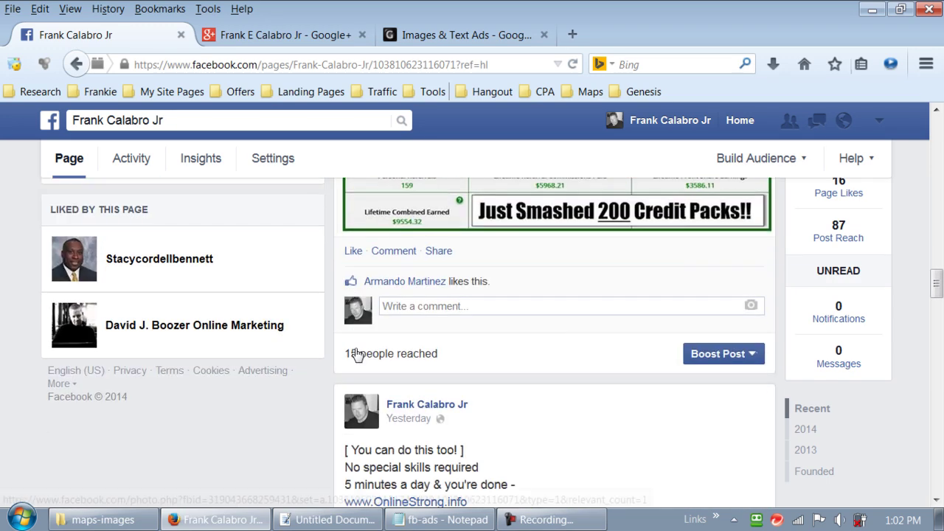
pyautogui.scroll(10, 357, 354)
pyautogui.scroll(10, 491, 280)
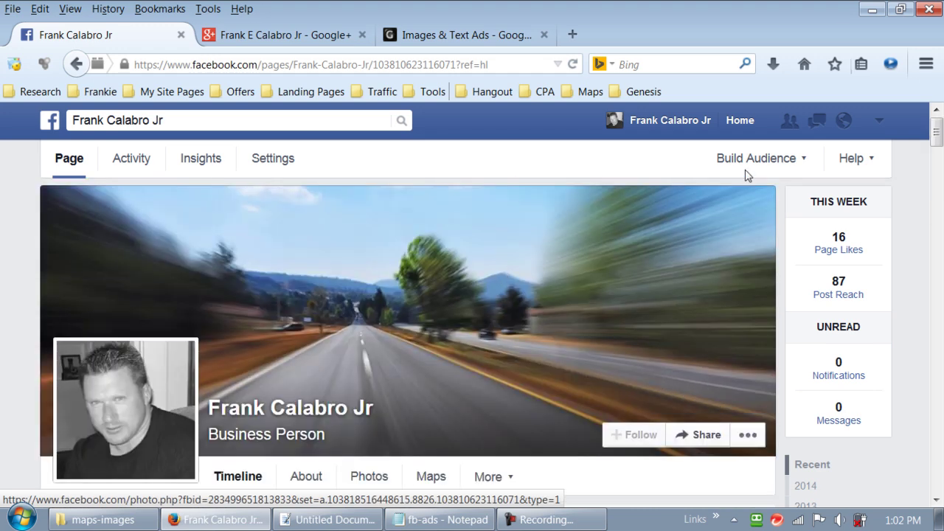
# Return to the personal profile and scroll its timeline past the Step 1-4 money post and back.
pyautogui.click(878, 121)
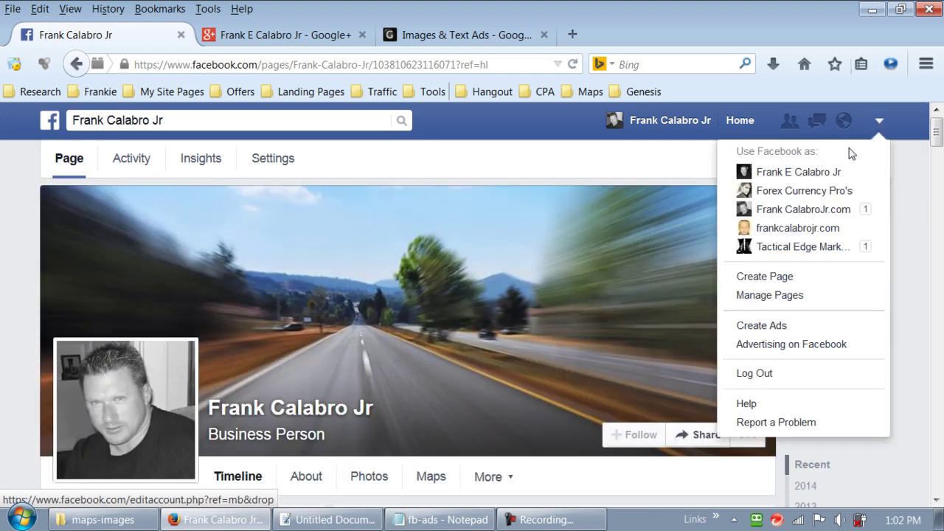
pyautogui.click(787, 180)
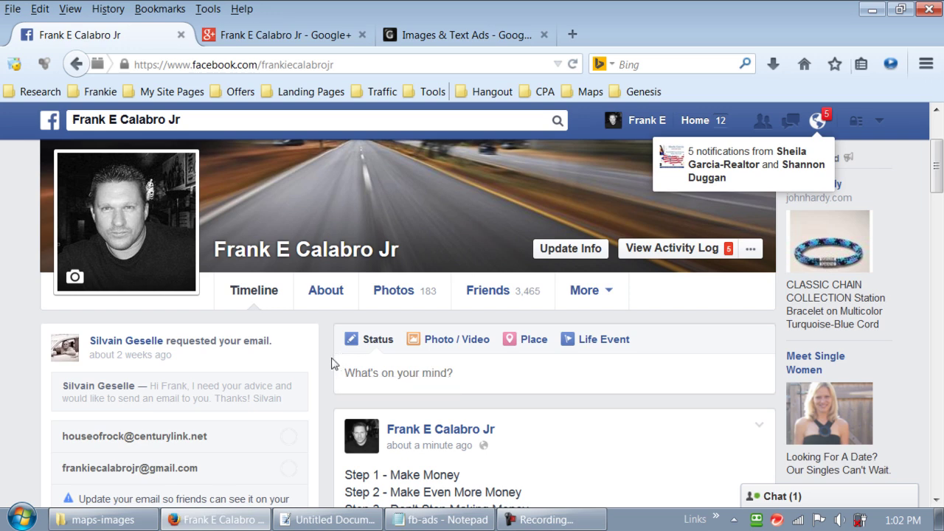
pyautogui.scroll(-1, 332, 363)
pyautogui.scroll(-5, 332, 362)
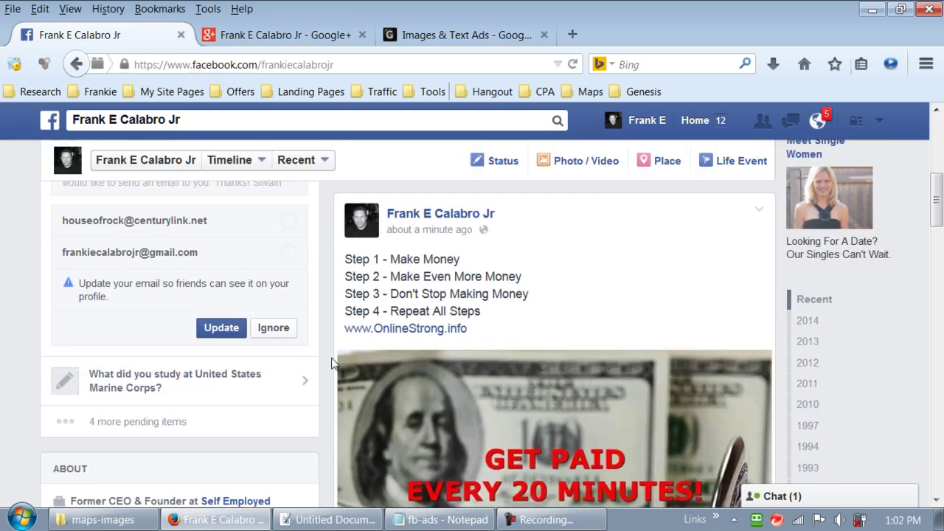
pyautogui.scroll(-2, 332, 363)
pyautogui.scroll(-4, 332, 363)
pyautogui.scroll(-5, 332, 363)
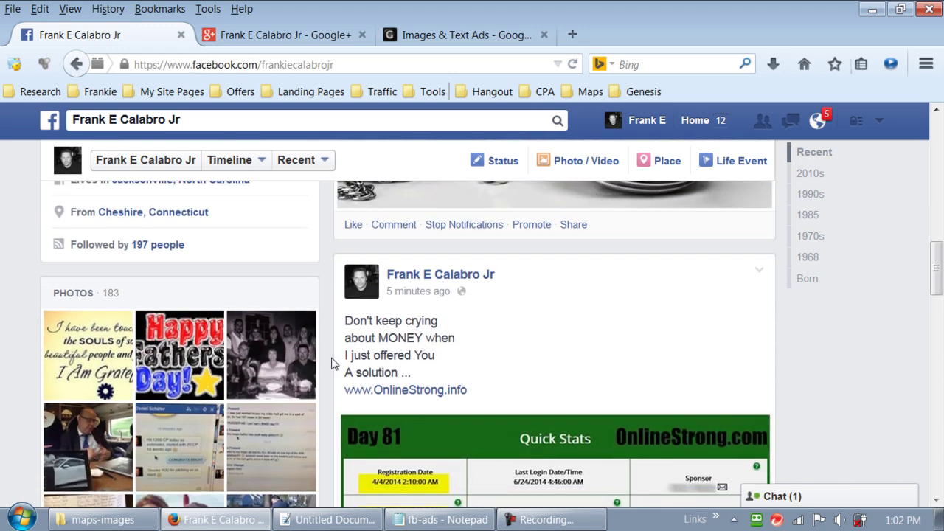
pyautogui.scroll(-5, 332, 363)
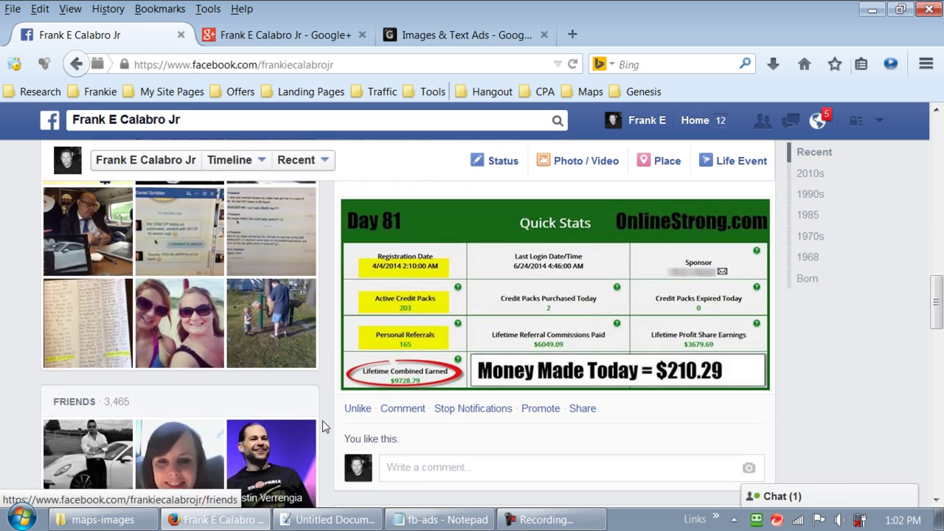
pyautogui.scroll(-5, 325, 424)
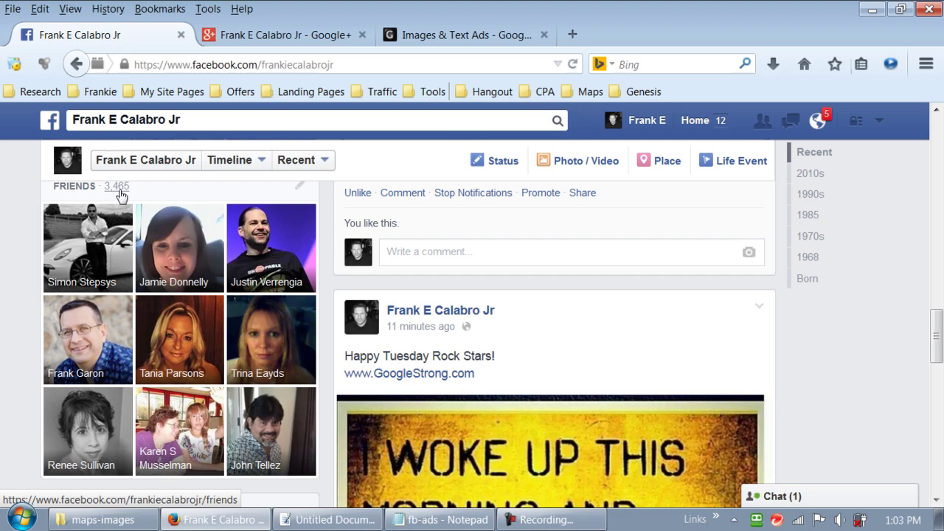
pyautogui.scroll(3, 121, 195)
pyautogui.scroll(5, 127, 207)
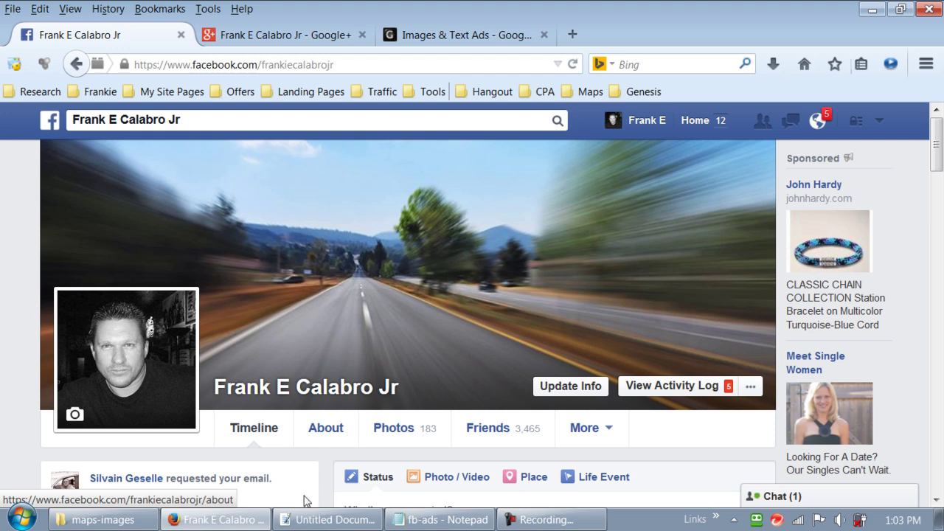
# Bring the Untitled Document with the Facebook & Google+ posting schedule back to the front.
pyautogui.click(313, 519)
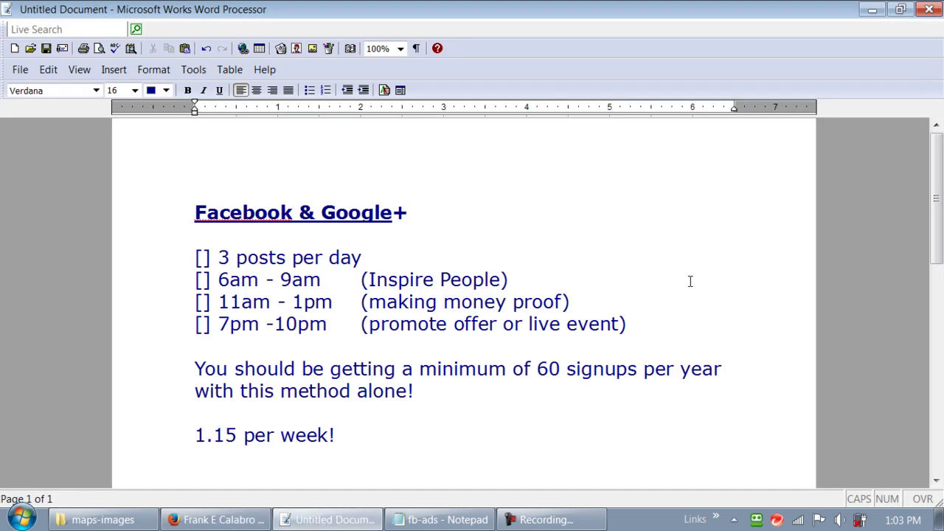